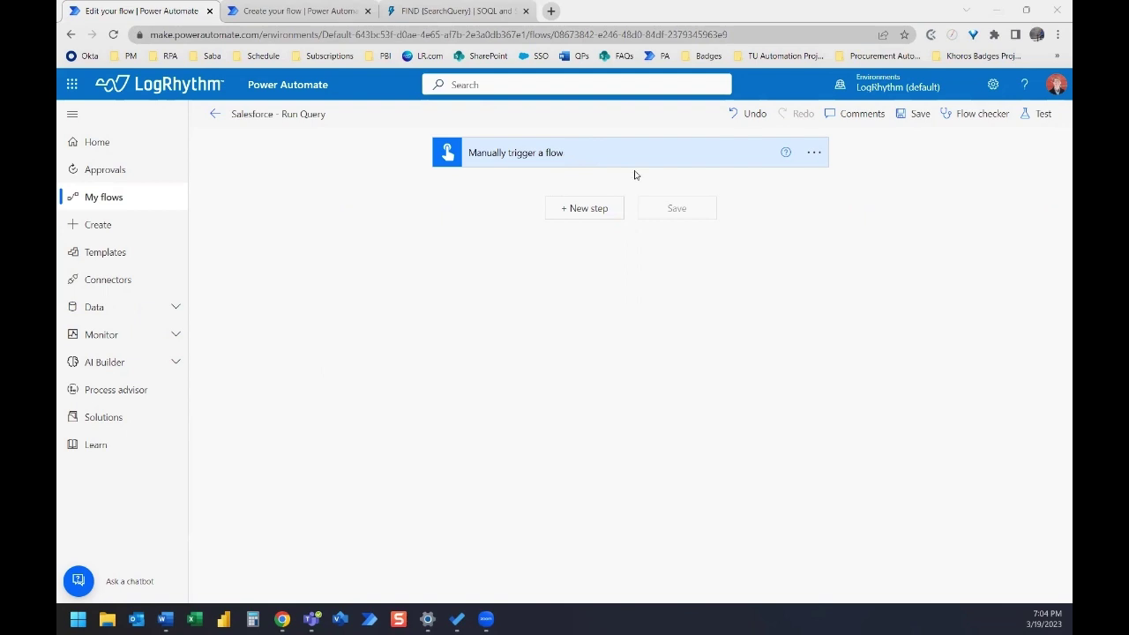
- Add the Salesforce 'Execute SOSL search query' action directly after the manual trigger
left_click(584, 215)
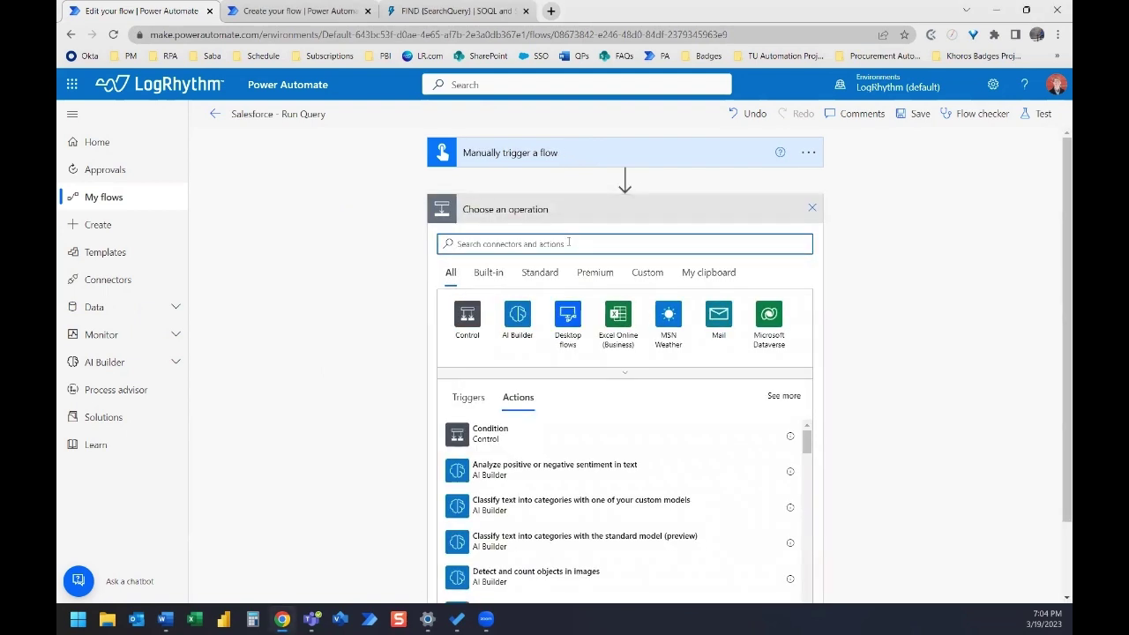
type("exe")
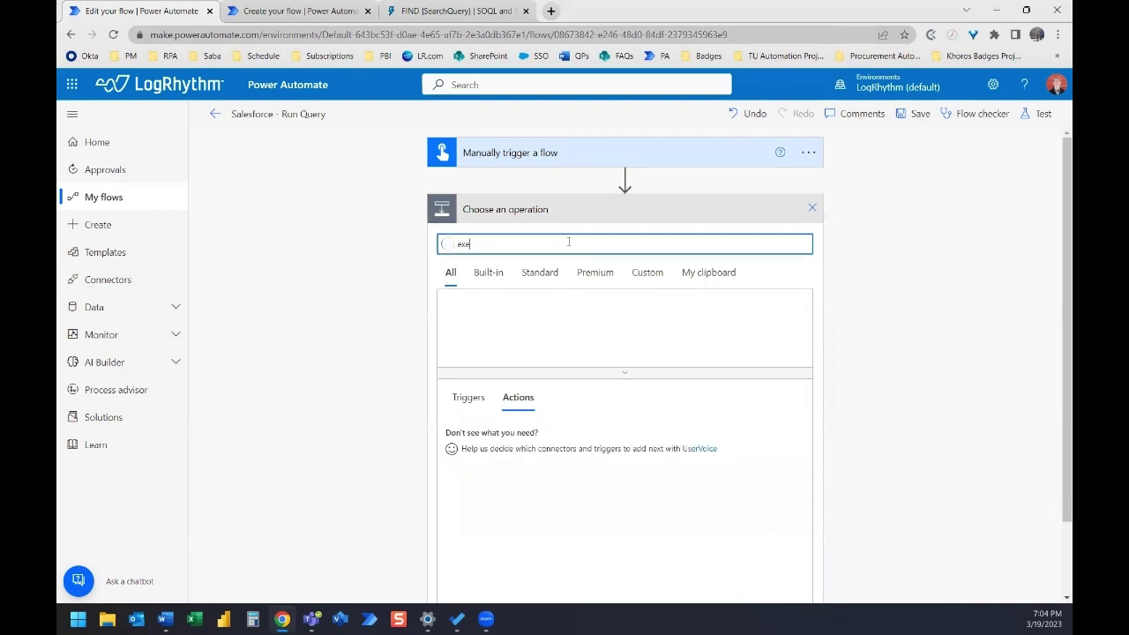
type("cute so")
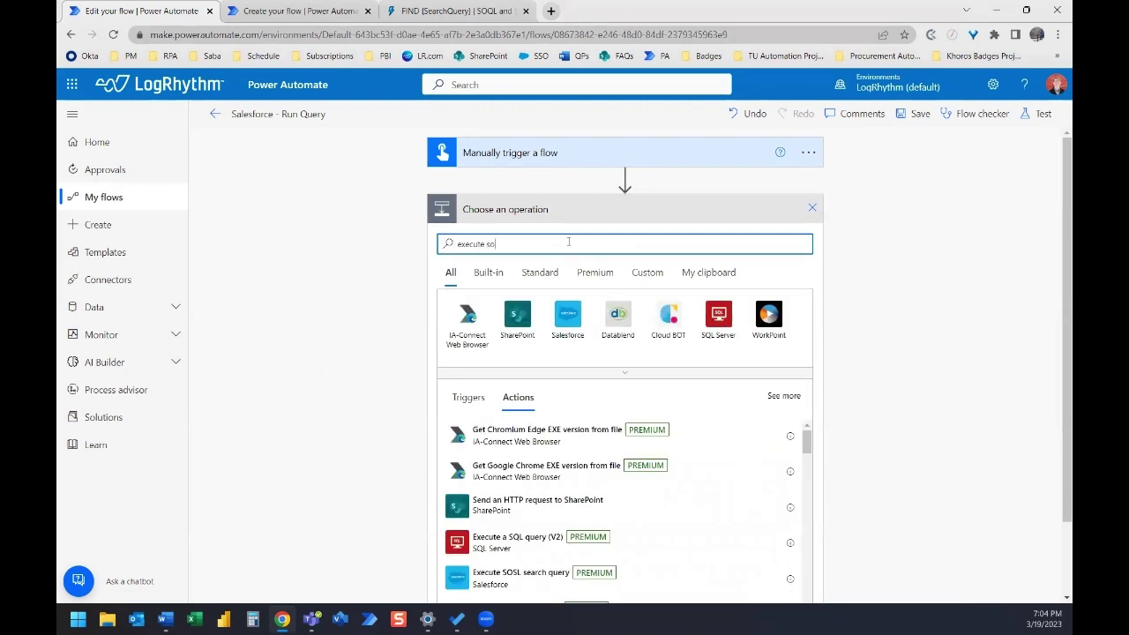
type("sl")
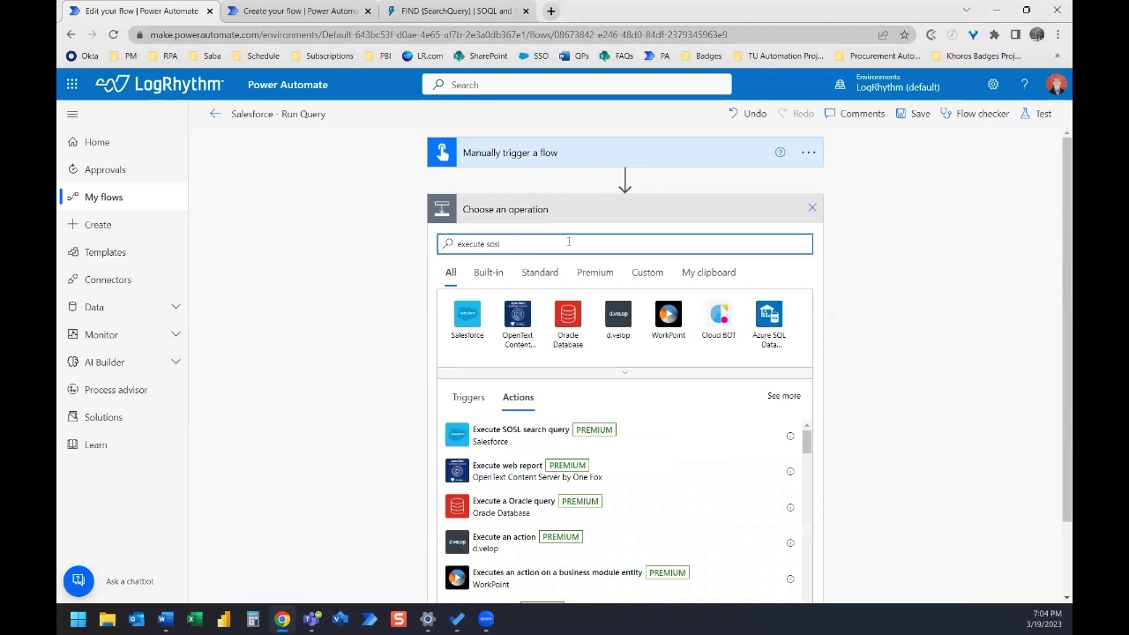
type(" search query")
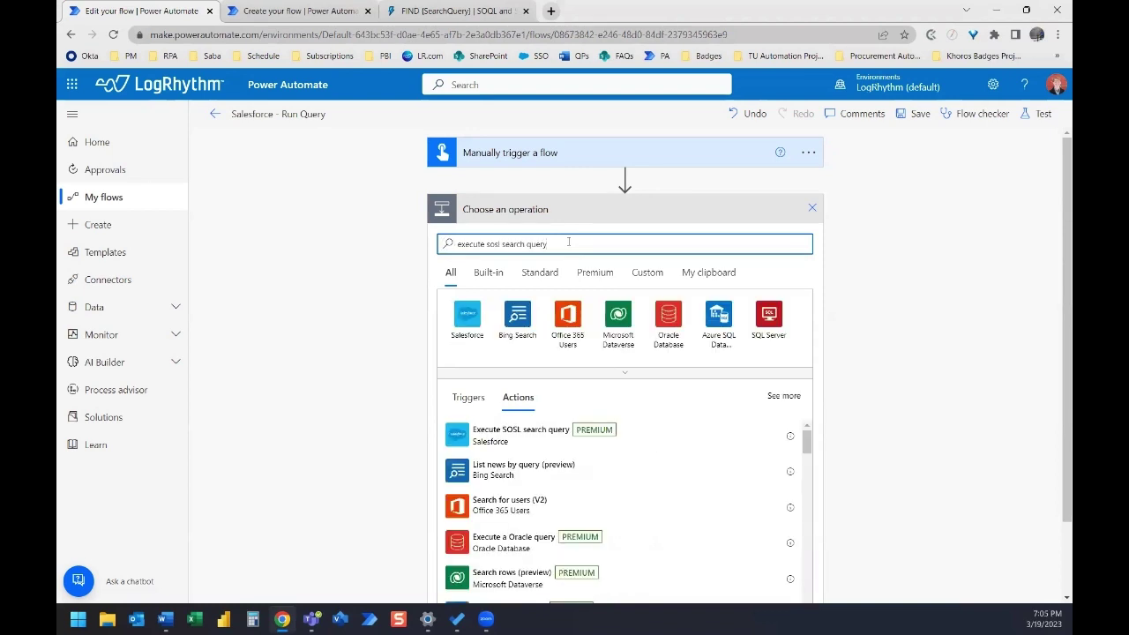
left_click(532, 445)
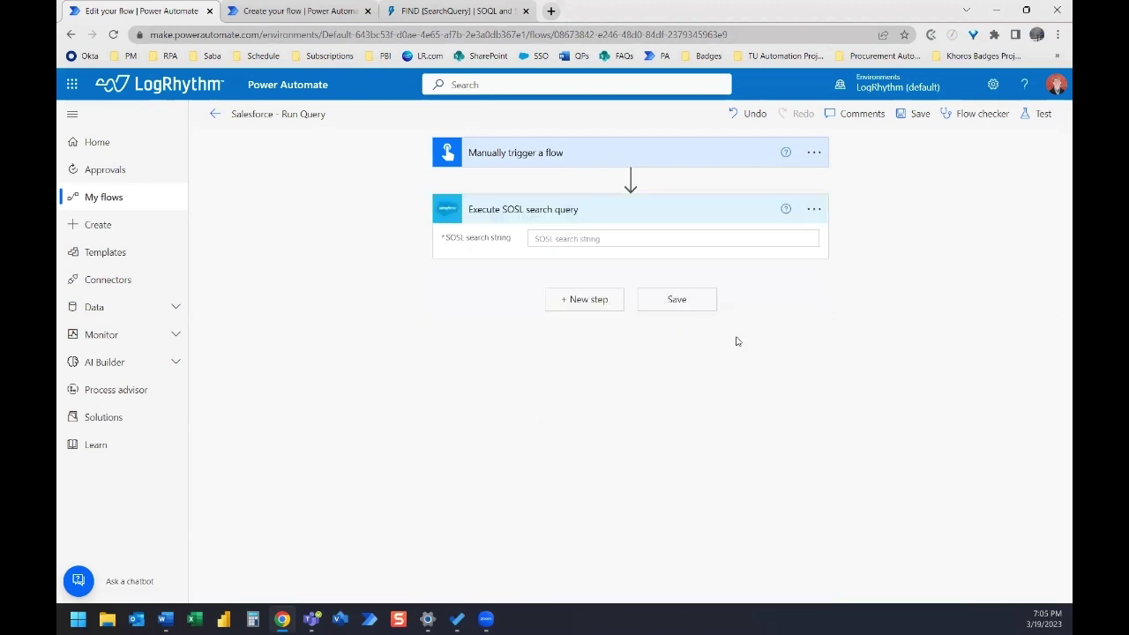
- Enter FIND {*contact e-mail*} IN EMAIL FIELDS RETURNING Contact(Id as the SOSL string, then view the FIND reference
left_click(577, 237)
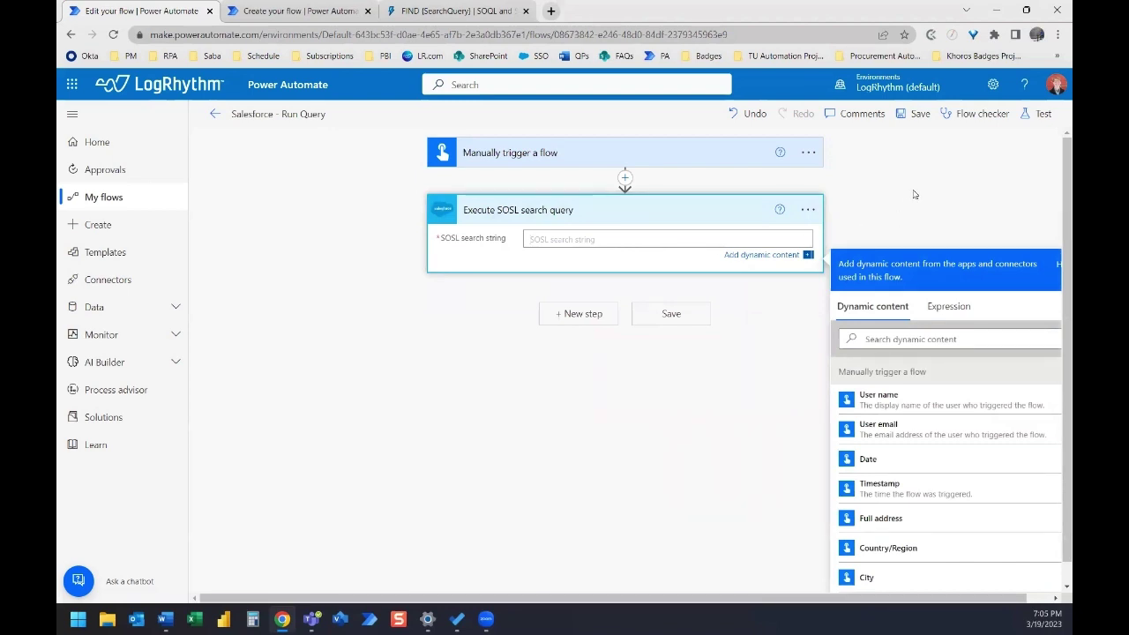
type("FIND {")
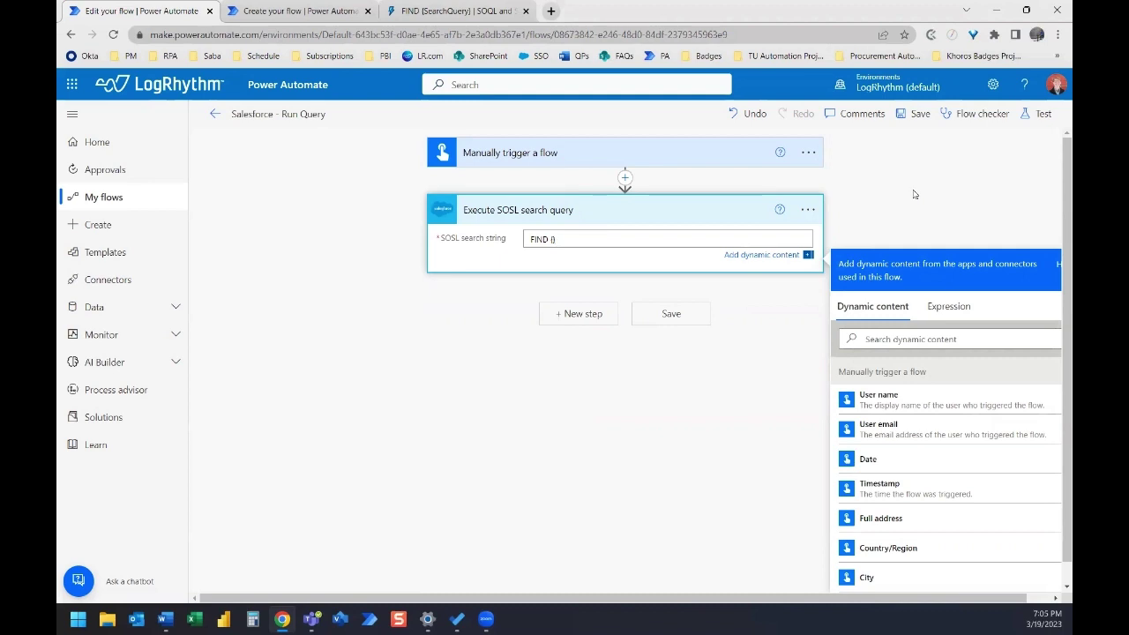
type("}")
key("Left")
type("*")
type("*")
type("IN EMAIL")
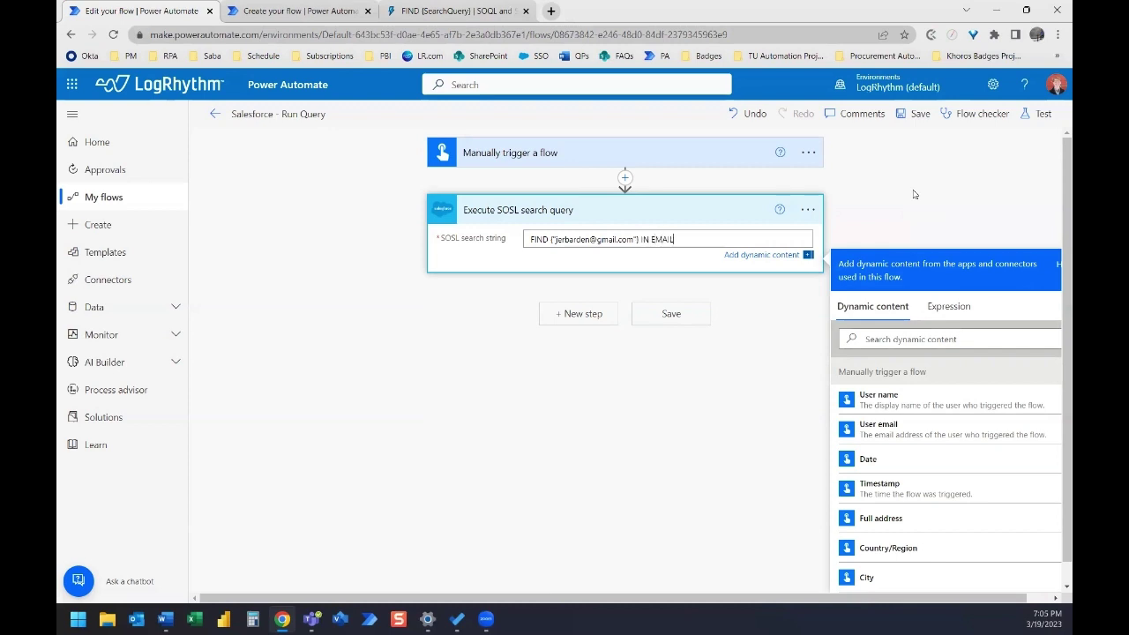
type(" FIELDS RETURNING Contact")
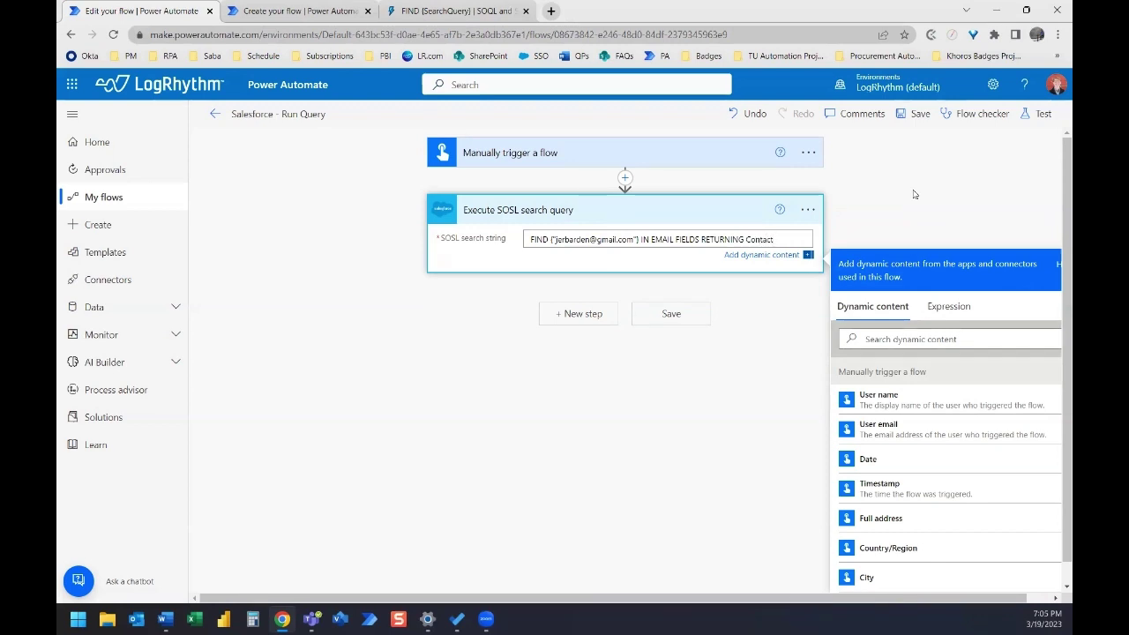
type("(Id")
left_click(423, 12)
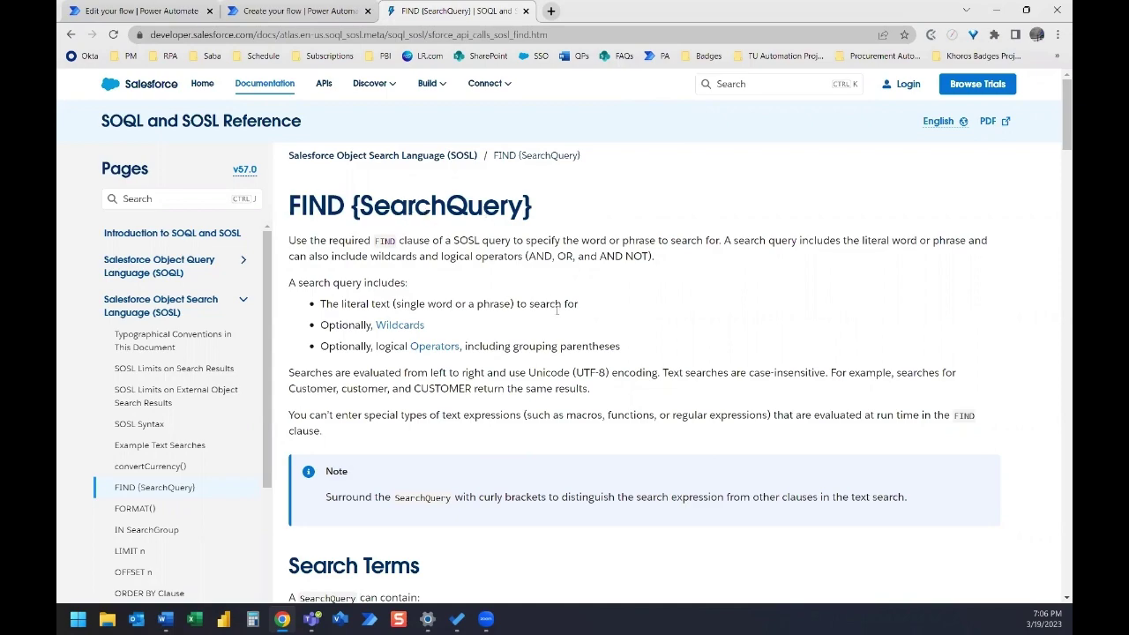
- Scroll the FIND {SearchQuery} reference down to the Example FIND Clauses table
scroll(551, 296, "down", 8)
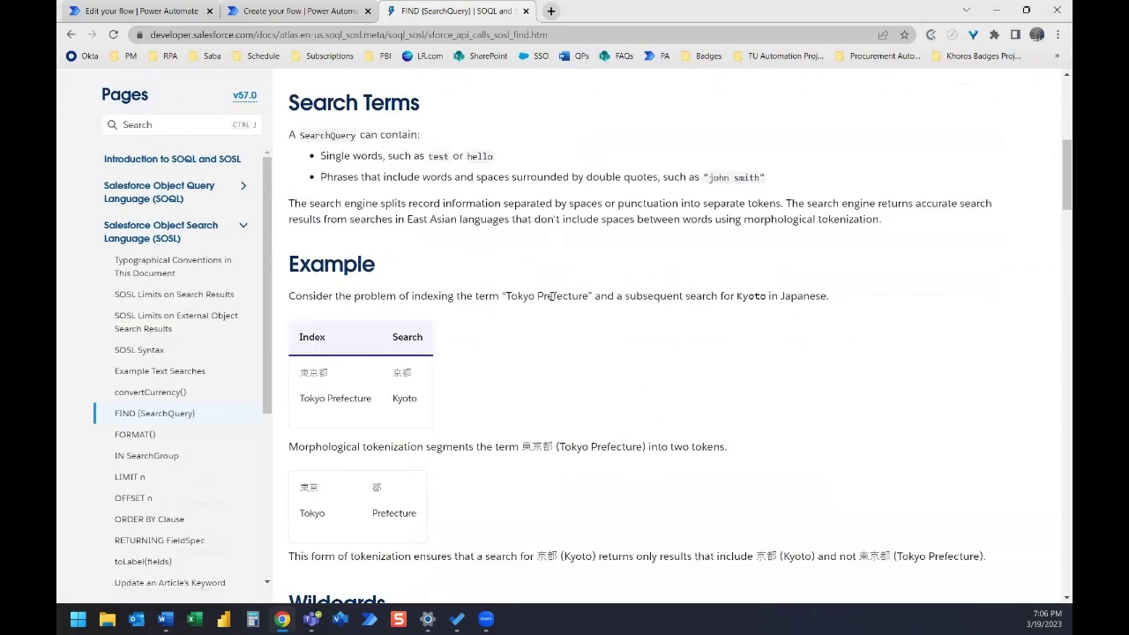
scroll(551, 296, "down", 2)
scroll(551, 296, "down", 5)
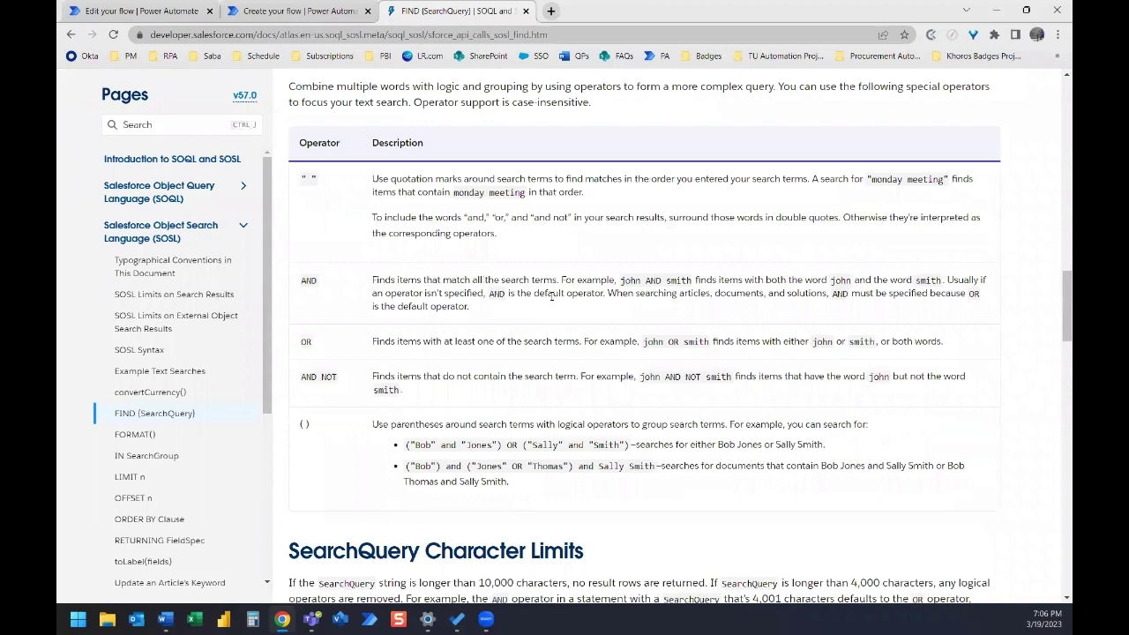
scroll(551, 296, "down", 5)
scroll(552, 296, "down", 4)
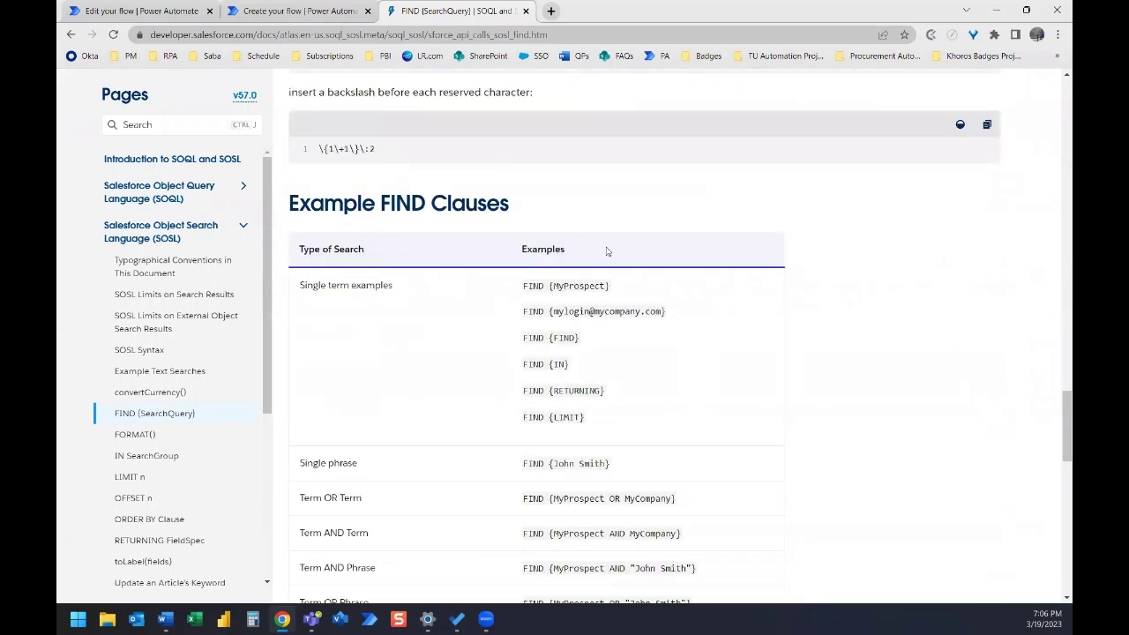
scroll(607, 251, "down", 1)
scroll(607, 252, "down", 3)
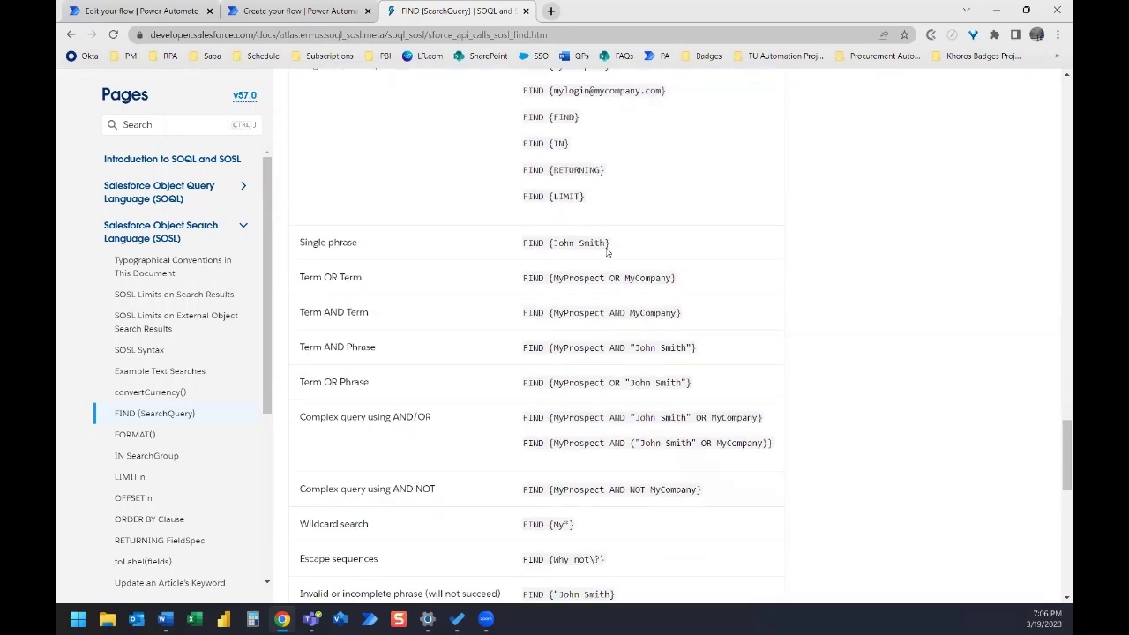
scroll(608, 300, "down", 3)
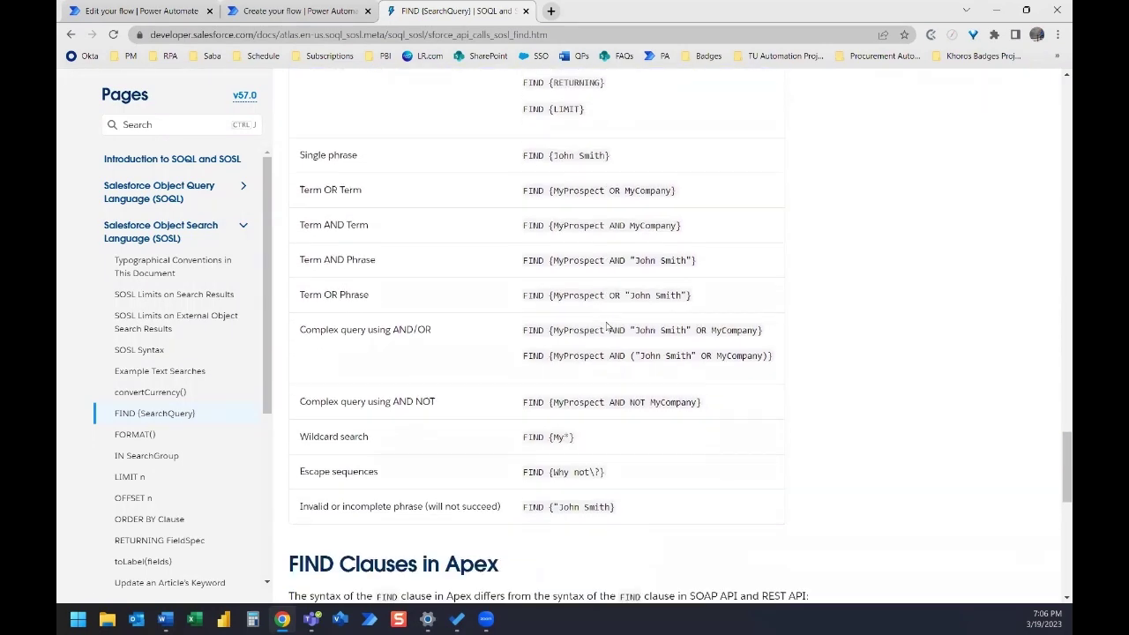
scroll(613, 309, "up", 4)
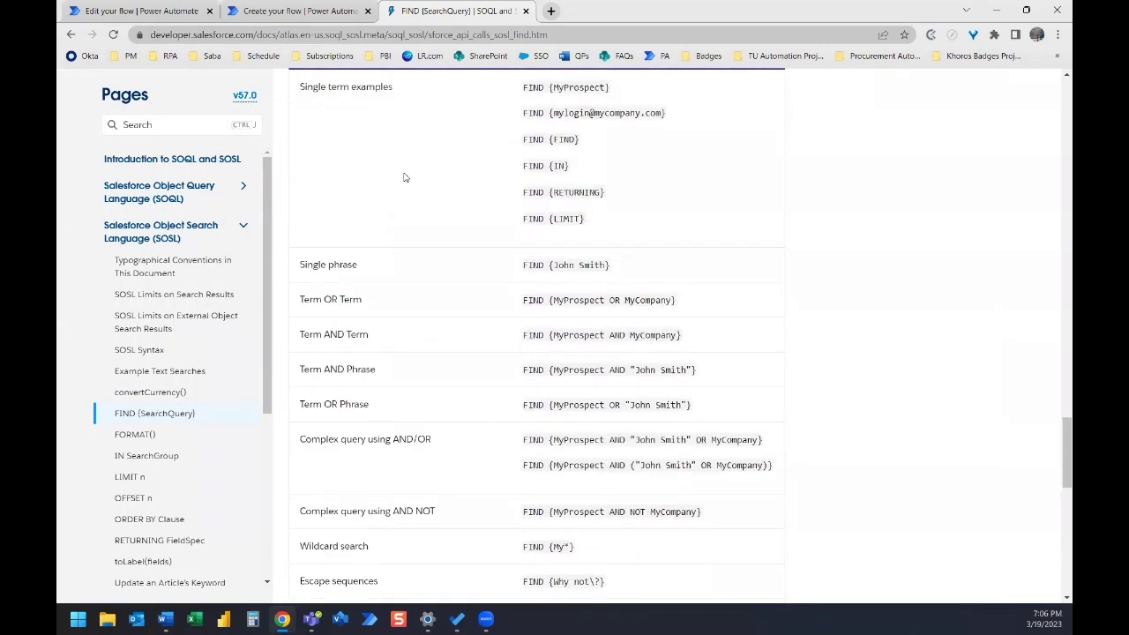
- Save the Salesforce - Run Query flow and run a successful manual test
left_click(125, 12)
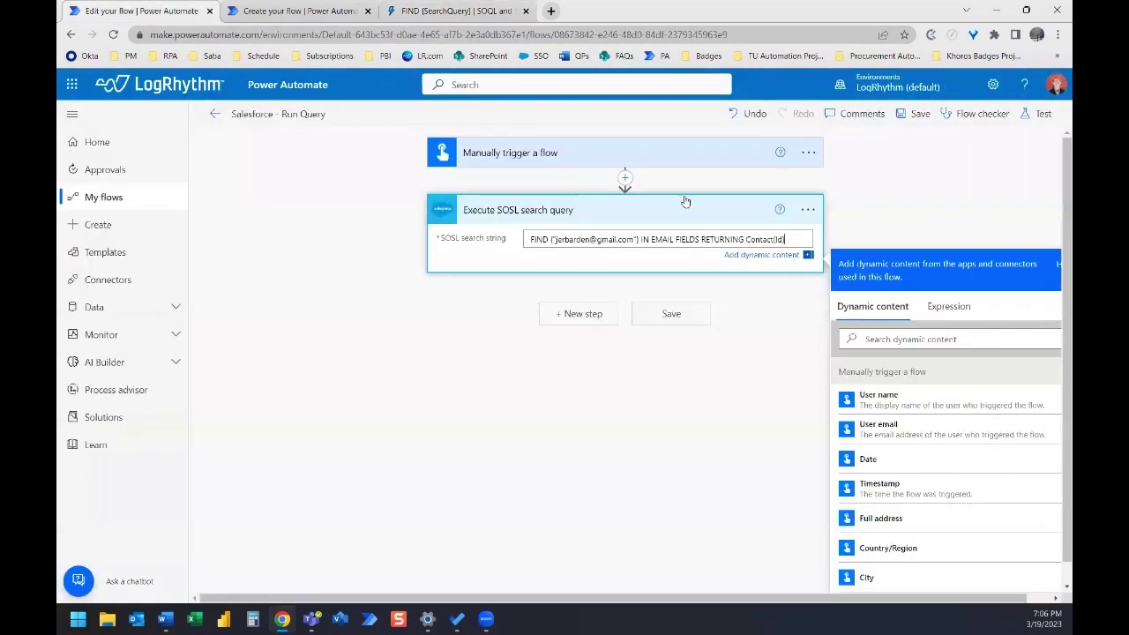
left_click(670, 317)
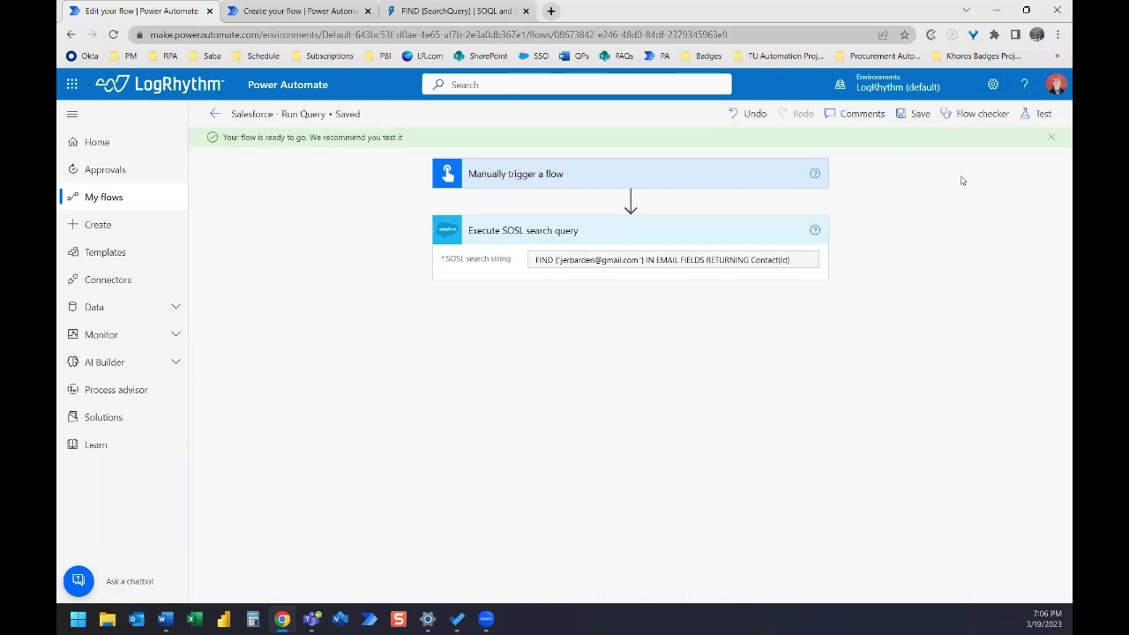
left_click(1041, 114)
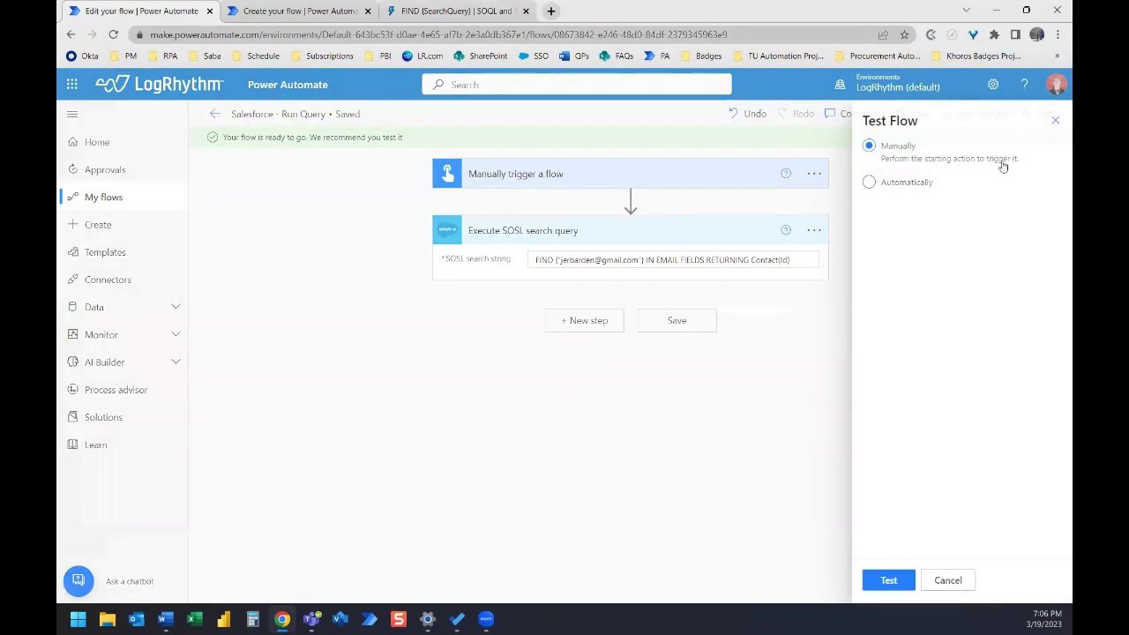
left_click(896, 587)
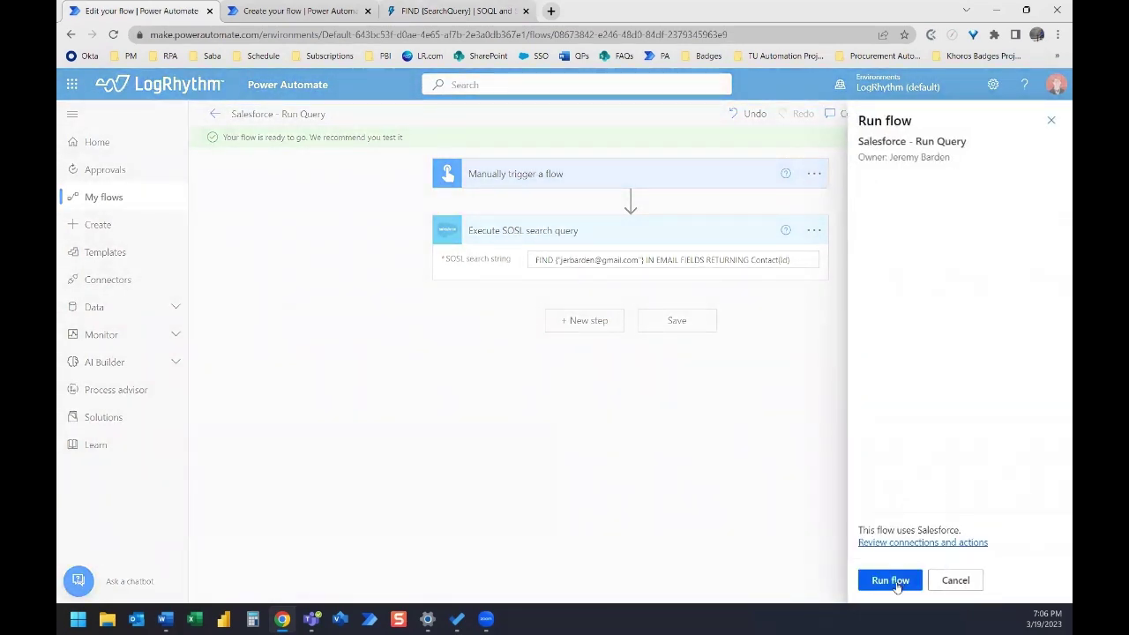
left_click(894, 582)
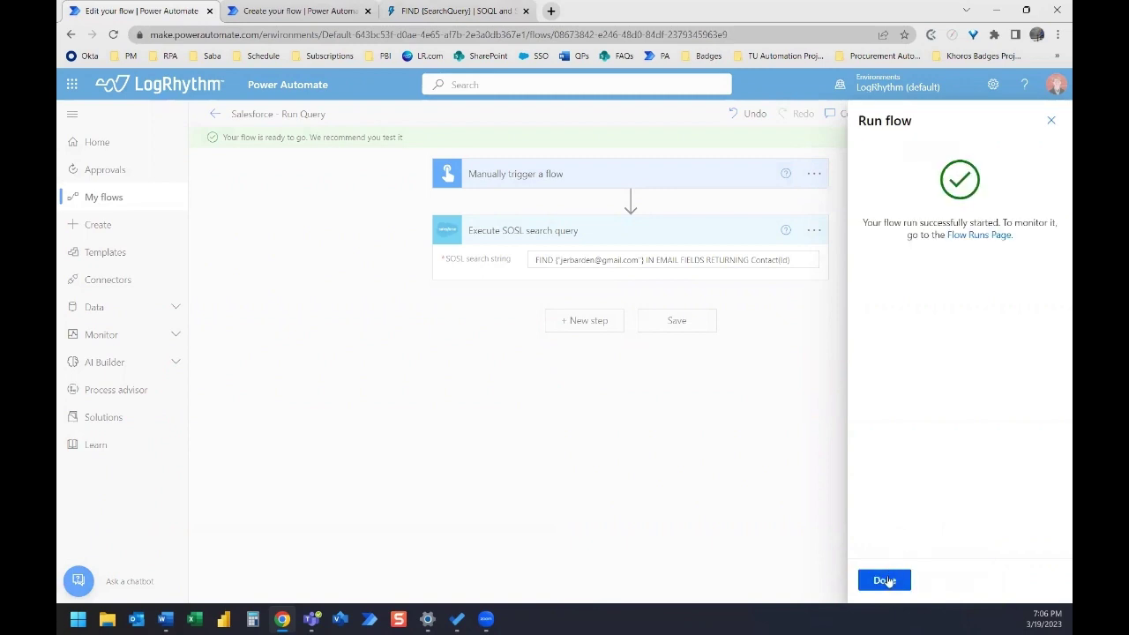
left_click(885, 580)
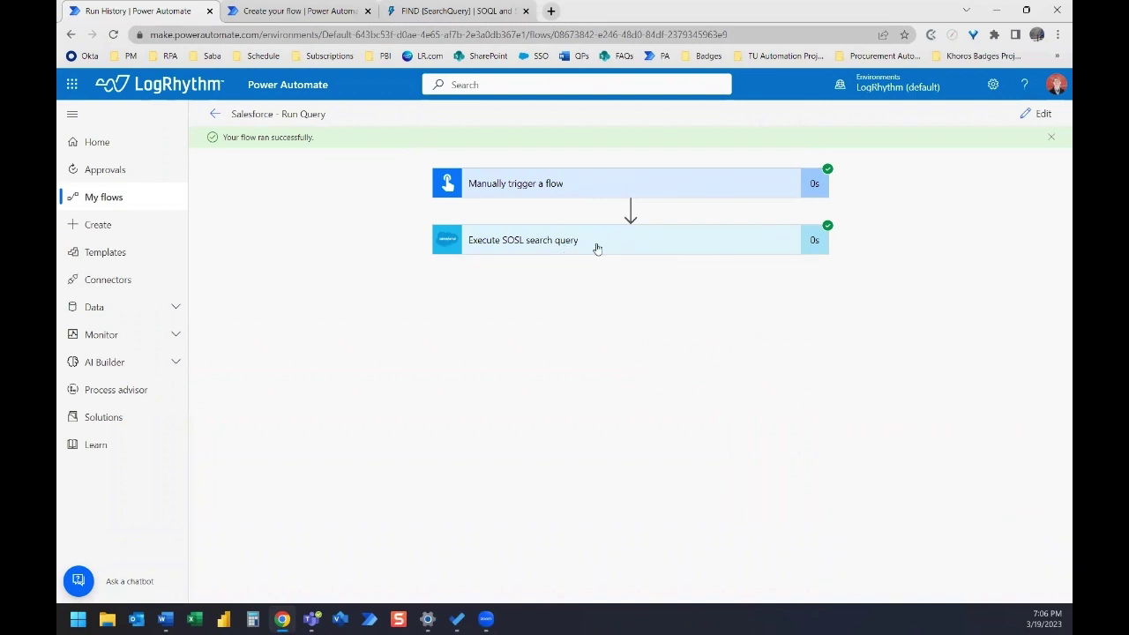
left_click(597, 249)
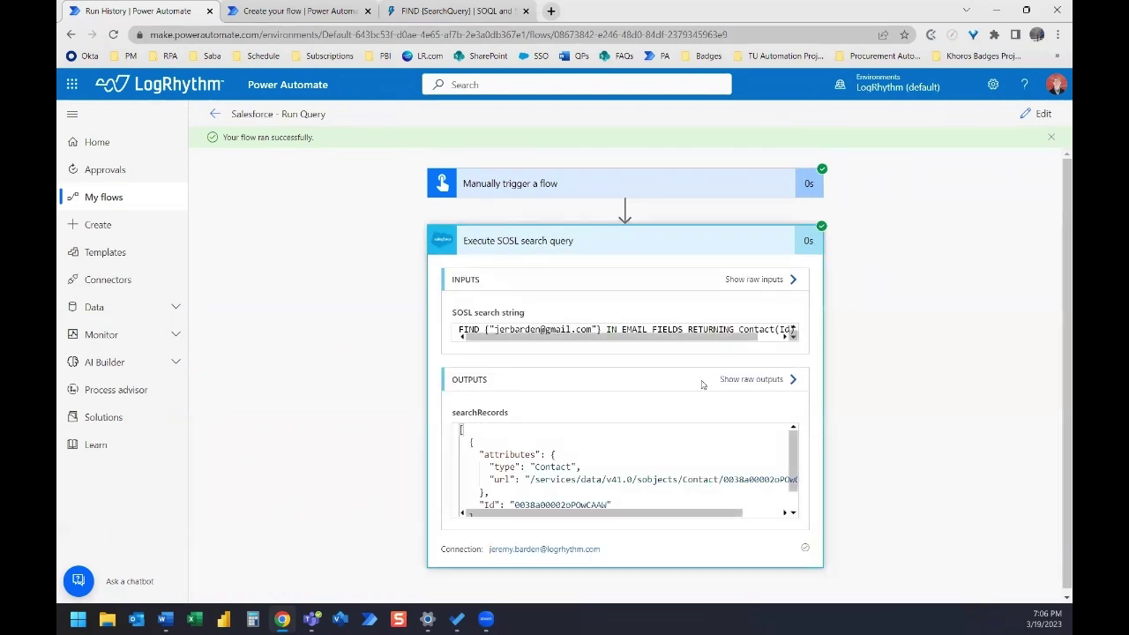
scroll(656, 477, "down", 1)
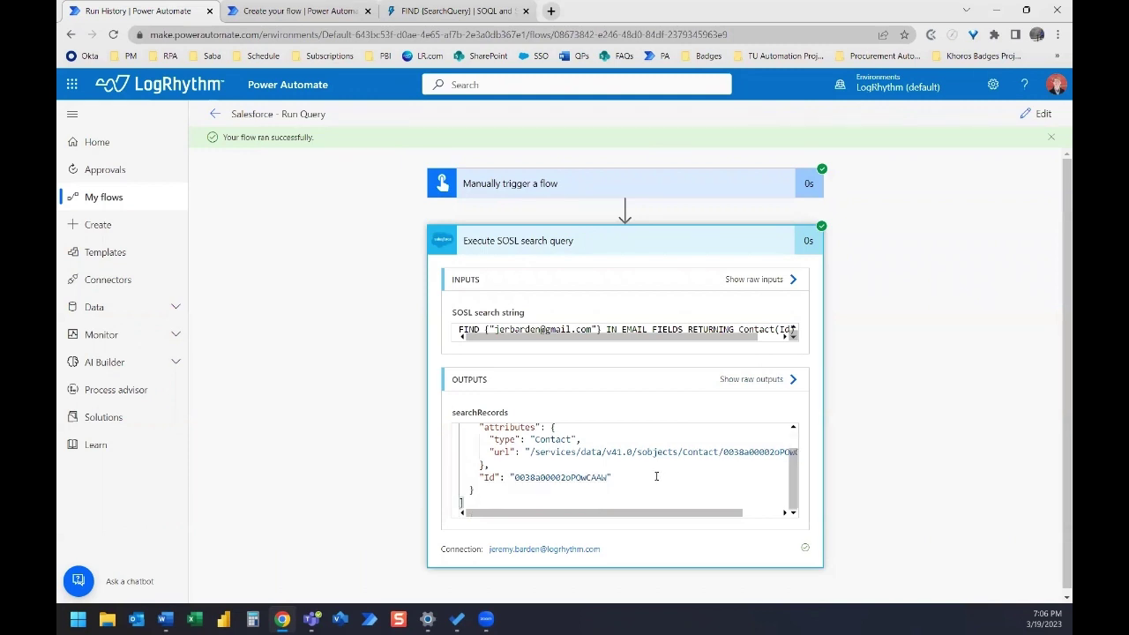
left_click_drag(608, 477, 514, 478)
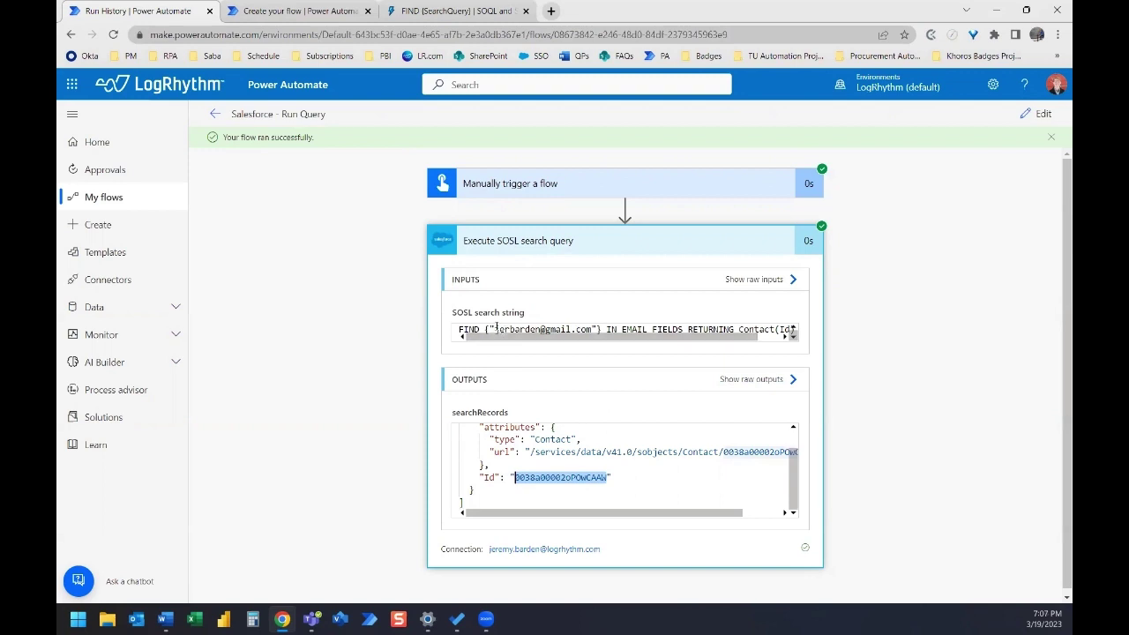
left_click_drag(495, 328, 458, 329)
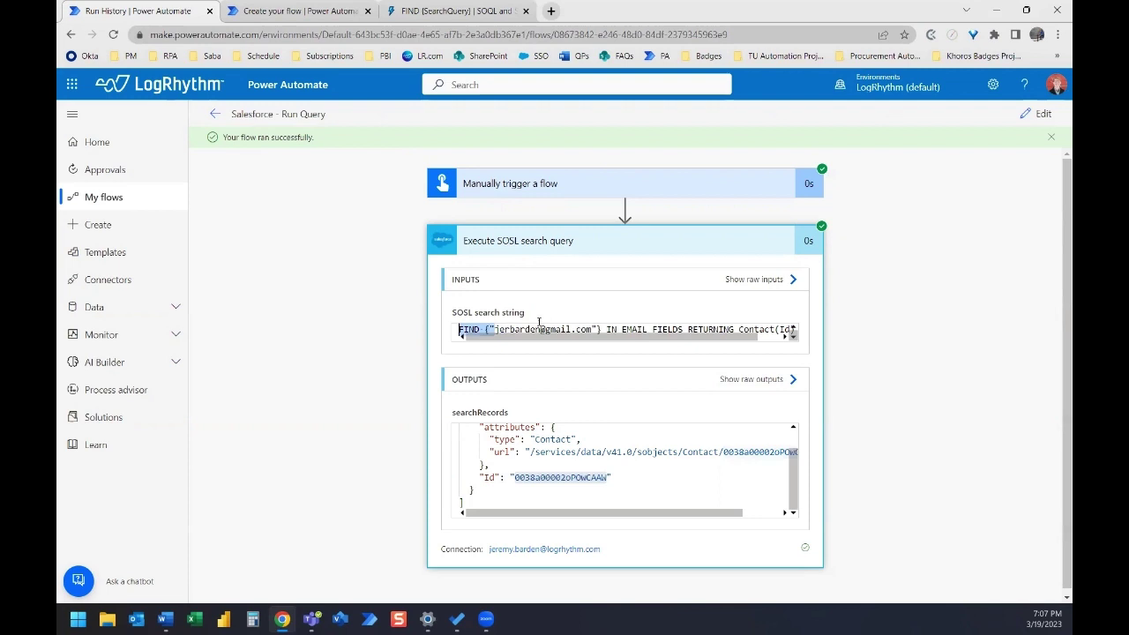
left_click(459, 329)
left_click(605, 246)
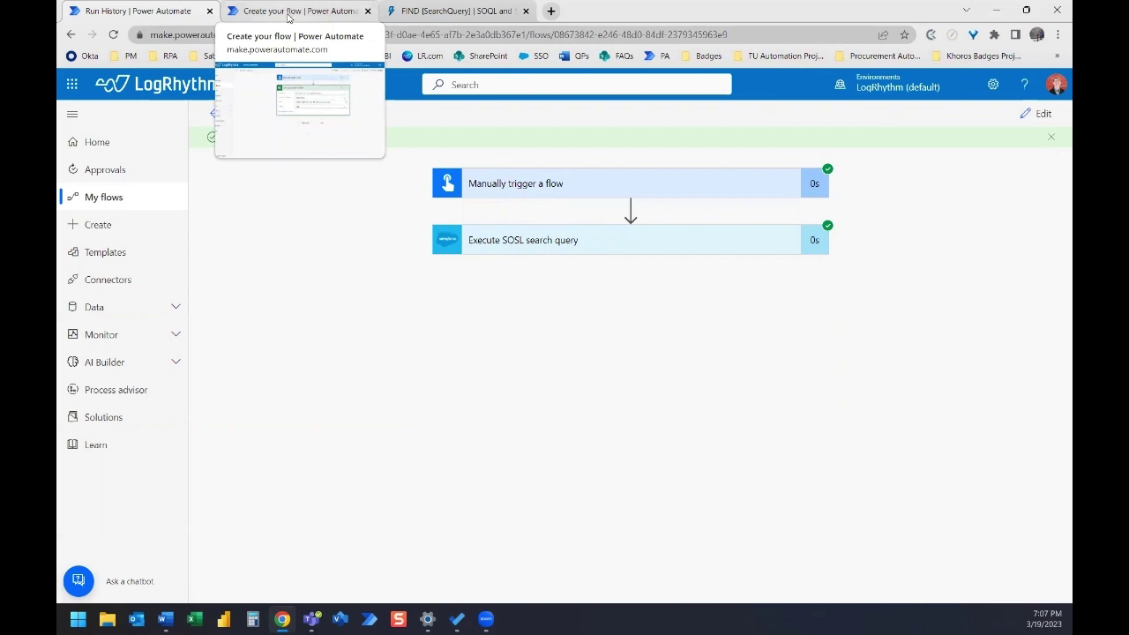
- Pick the Salesforce connector for a new step after 'List rows present in a table' and browse its actions
left_click(292, 16)
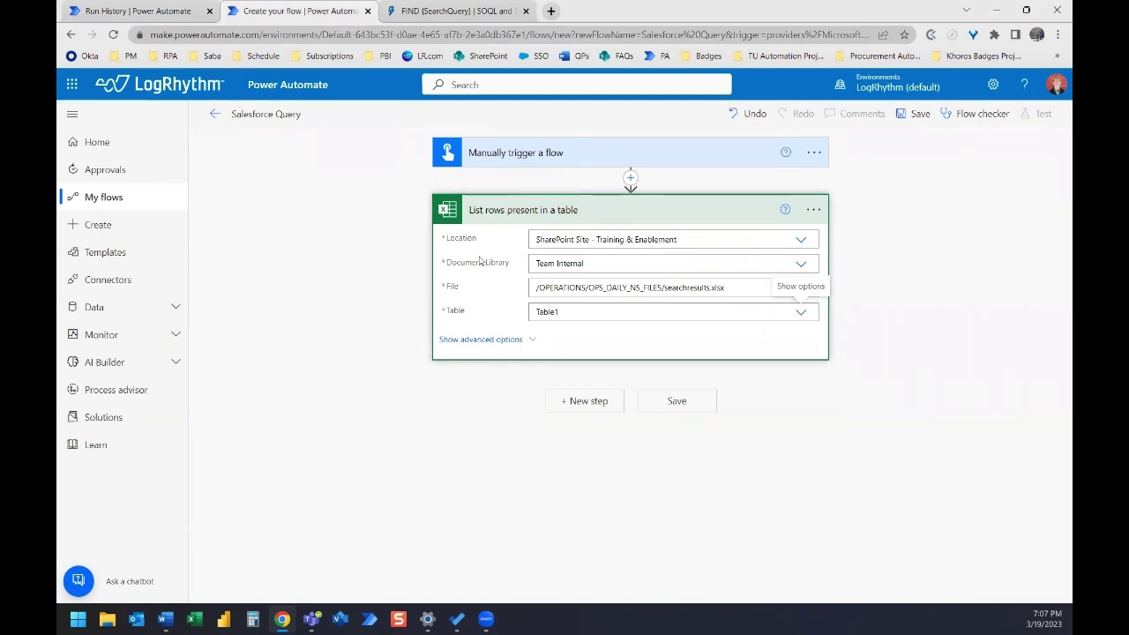
left_click(605, 407)
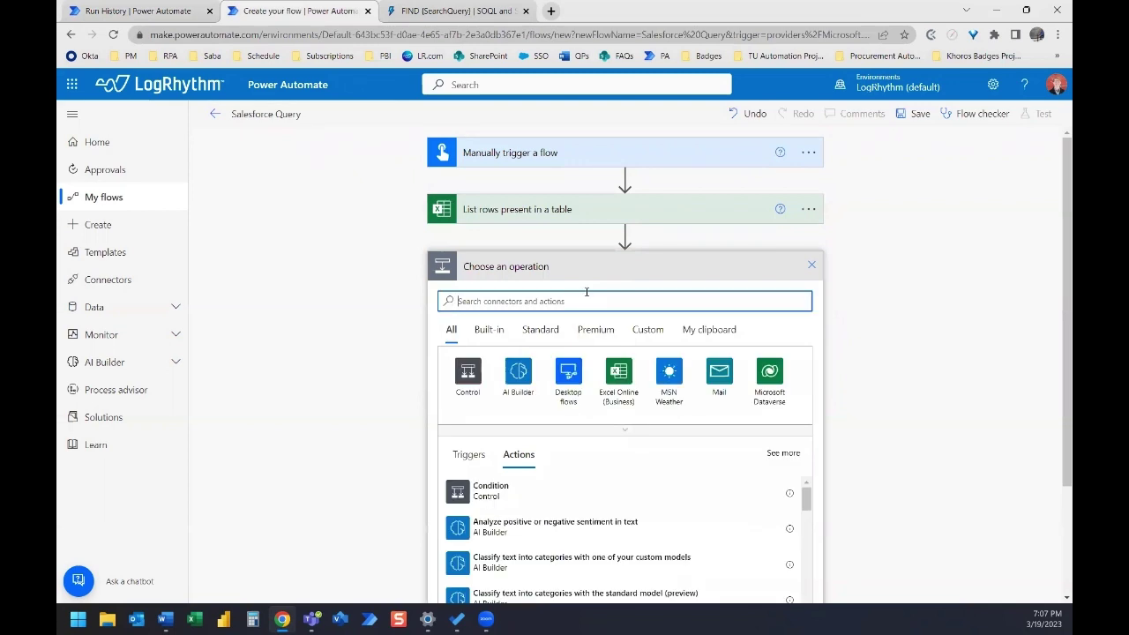
type("s")
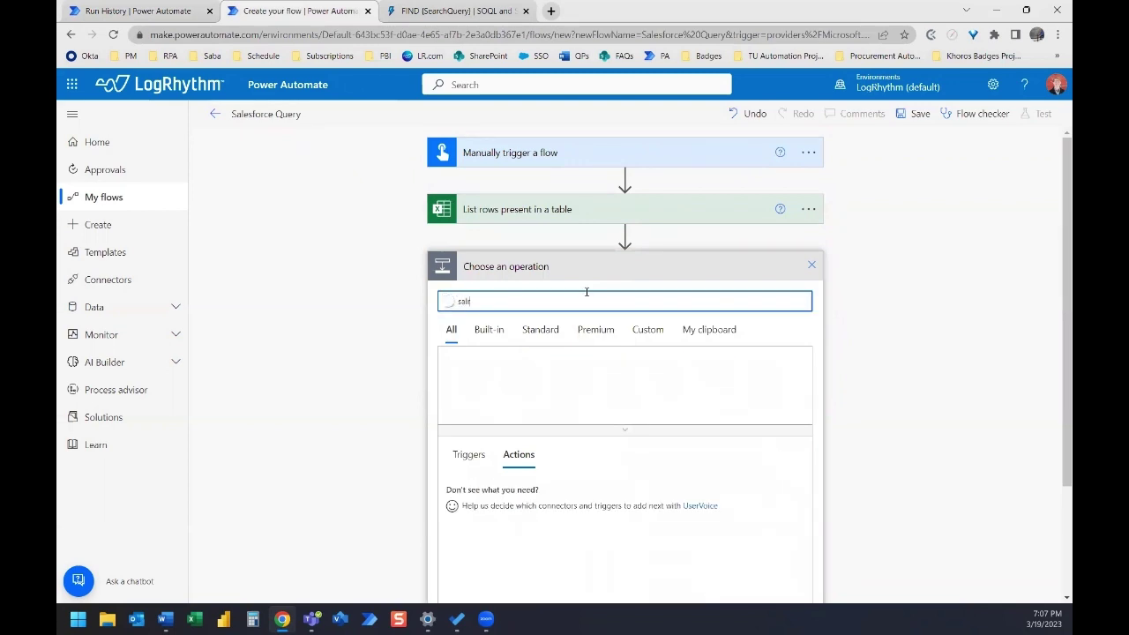
type("alesf")
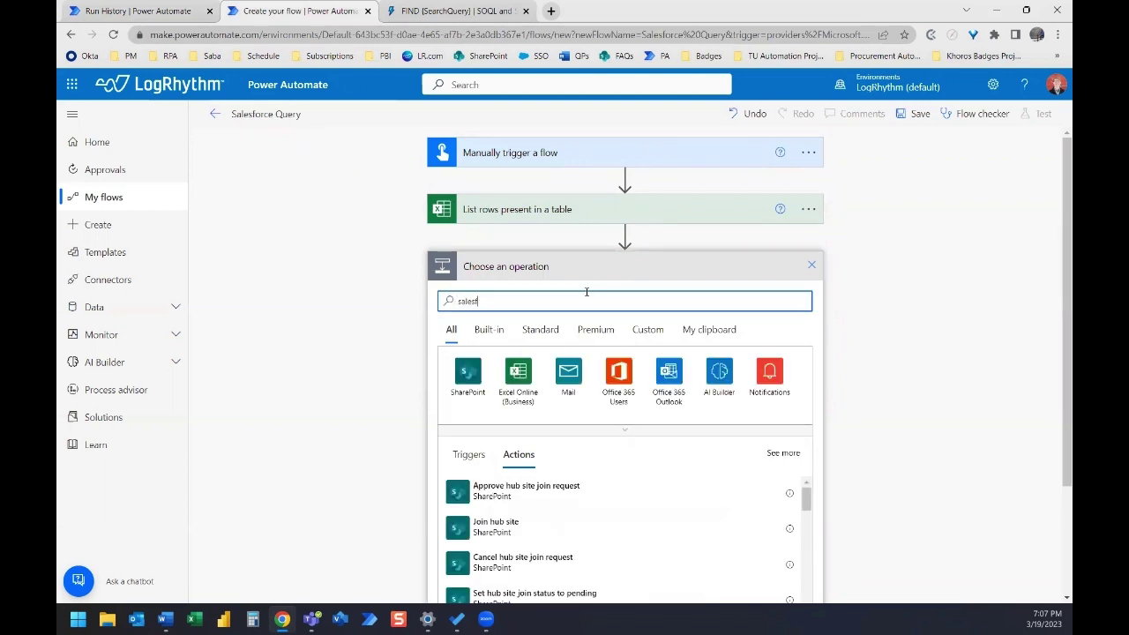
type("orce")
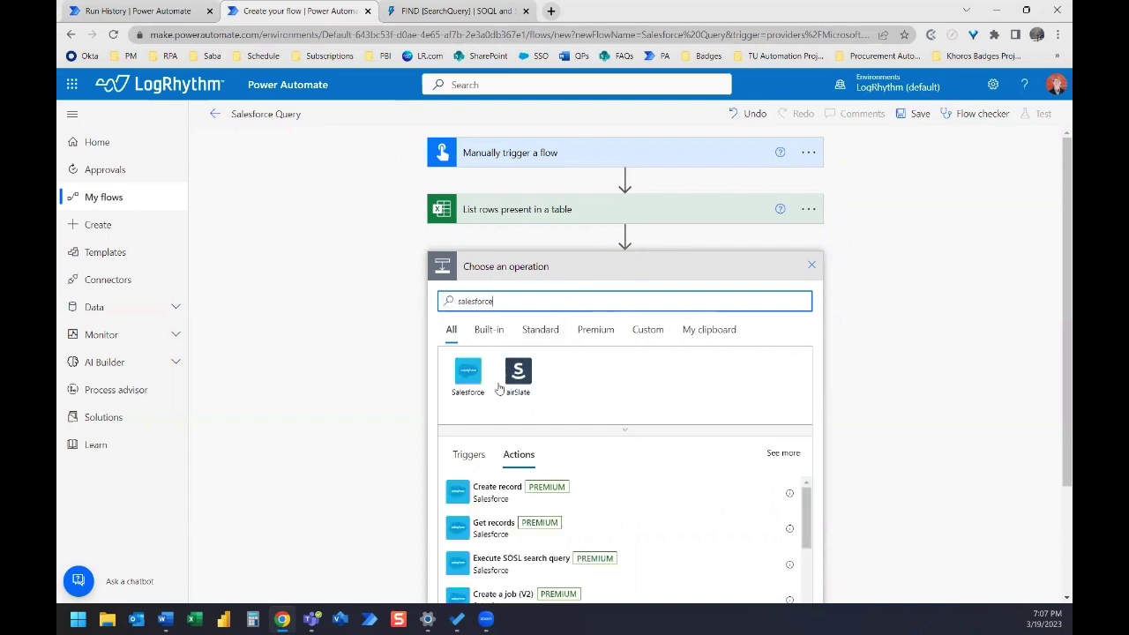
left_click(468, 374)
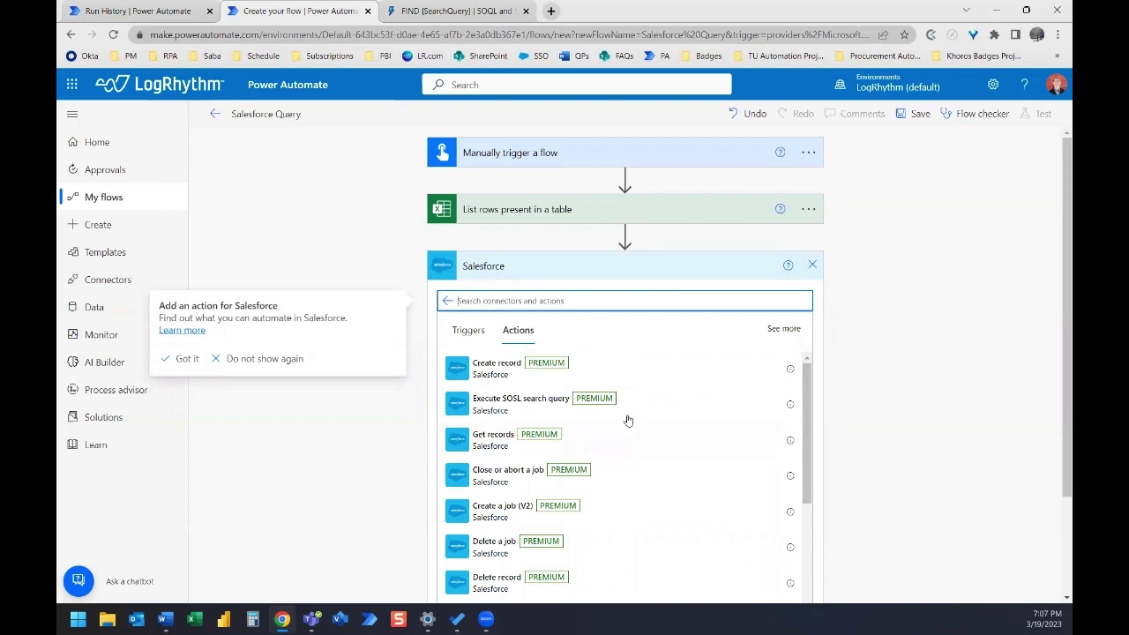
scroll(628, 420, "down", 3)
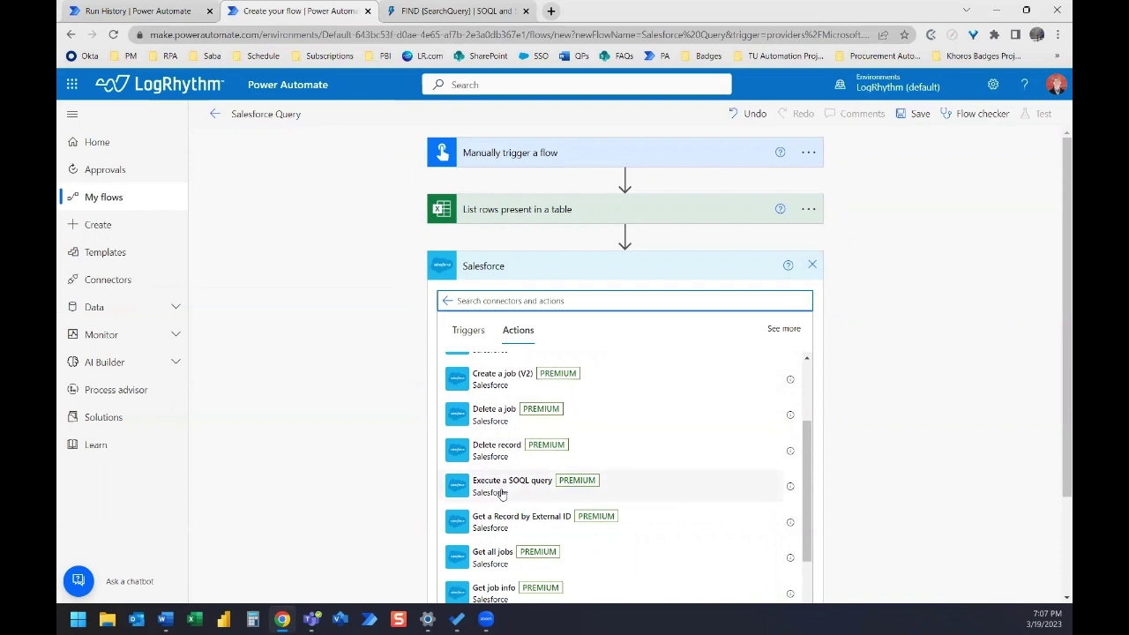
scroll(529, 490, "down", 3)
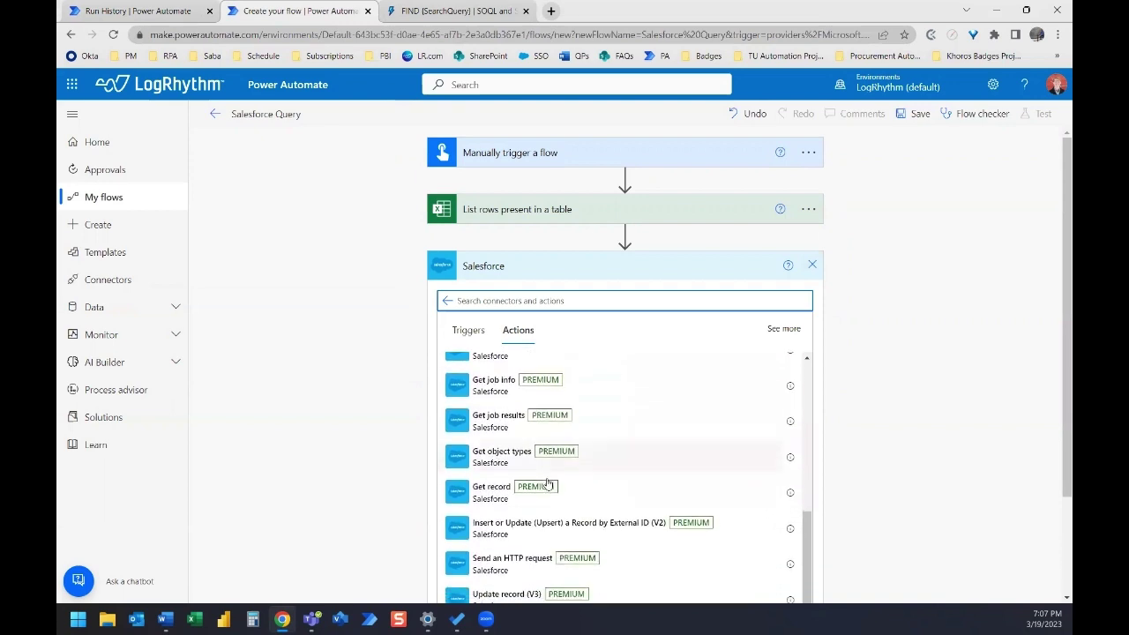
scroll(546, 483, "down", 3)
scroll(553, 455, "up", 5)
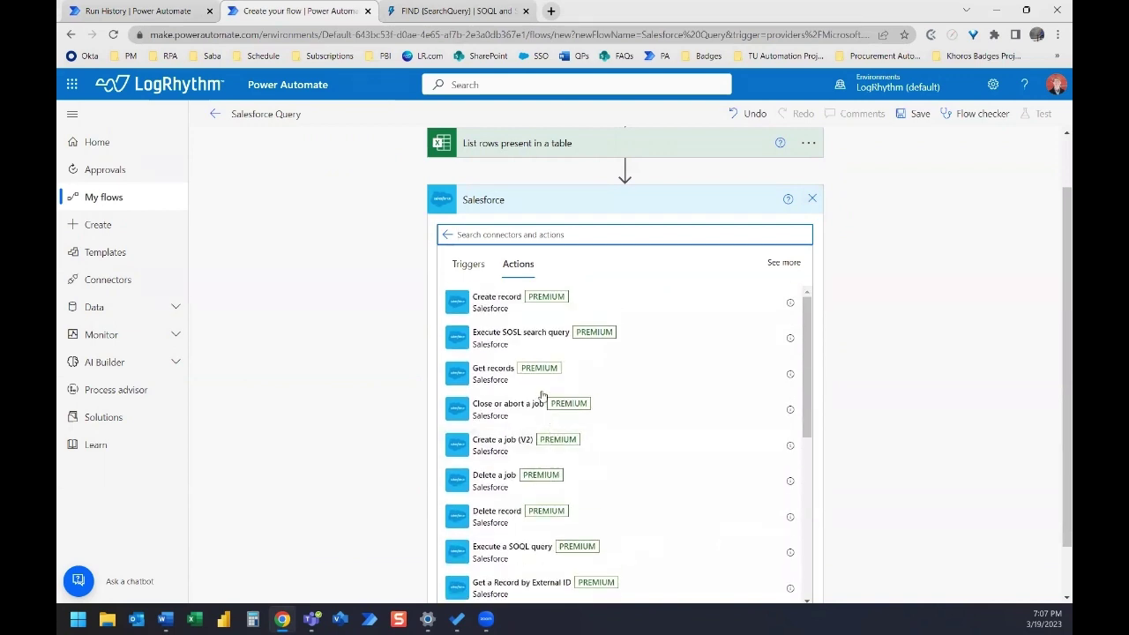
- Add Execute SOSL search query with the pasted FIND query, replacing the sample email with Technical Contact Email
left_click(527, 335)
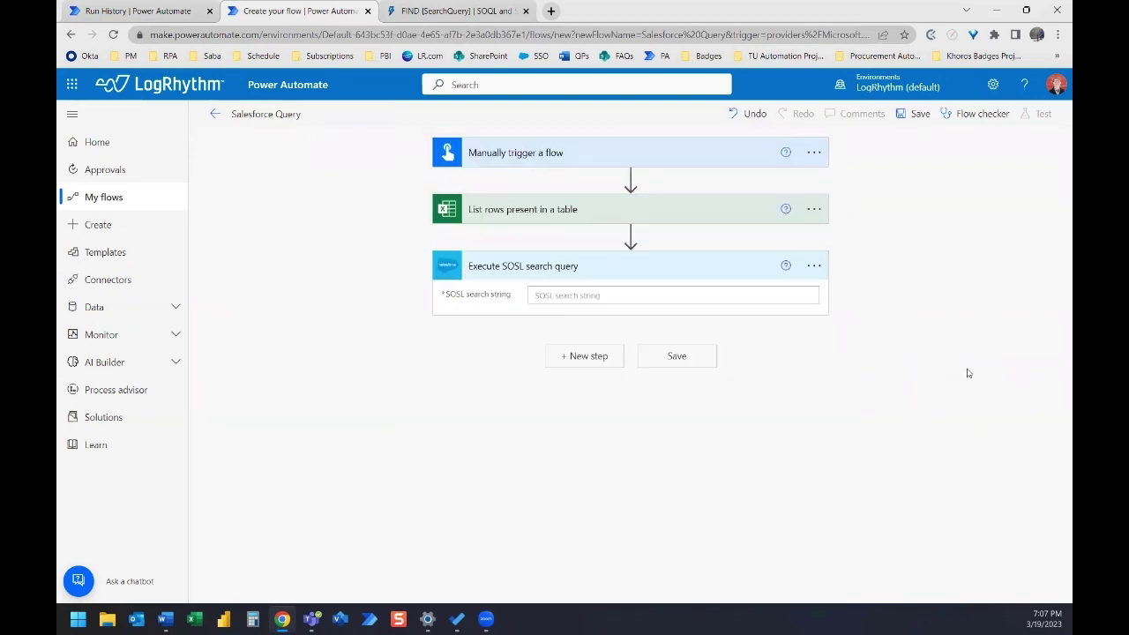
left_click(577, 296)
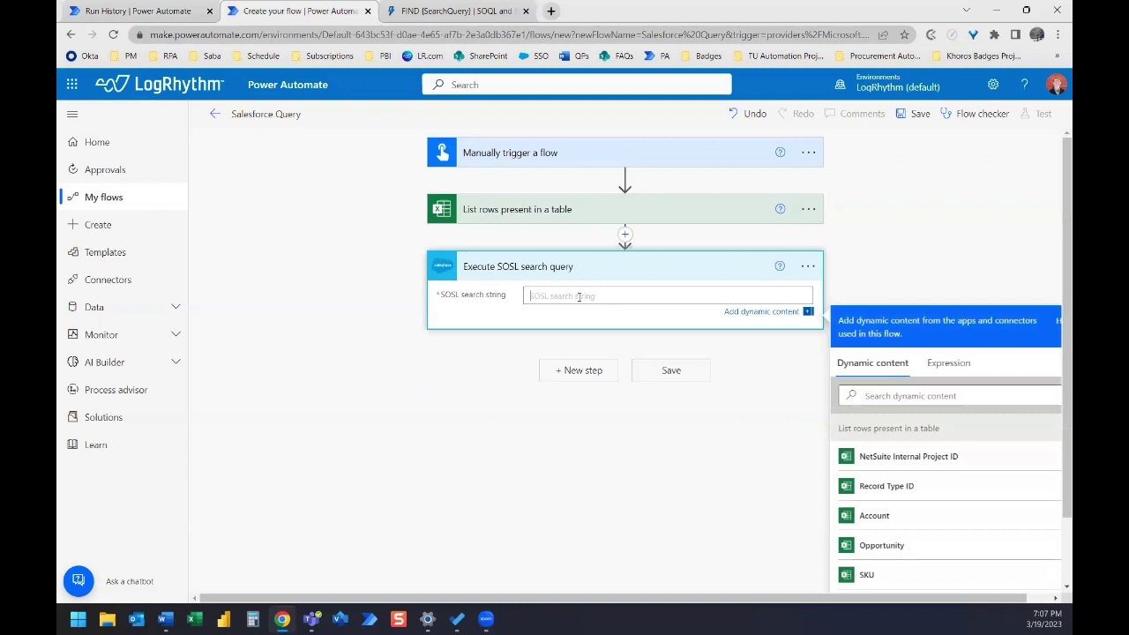
left_click(165, 618)
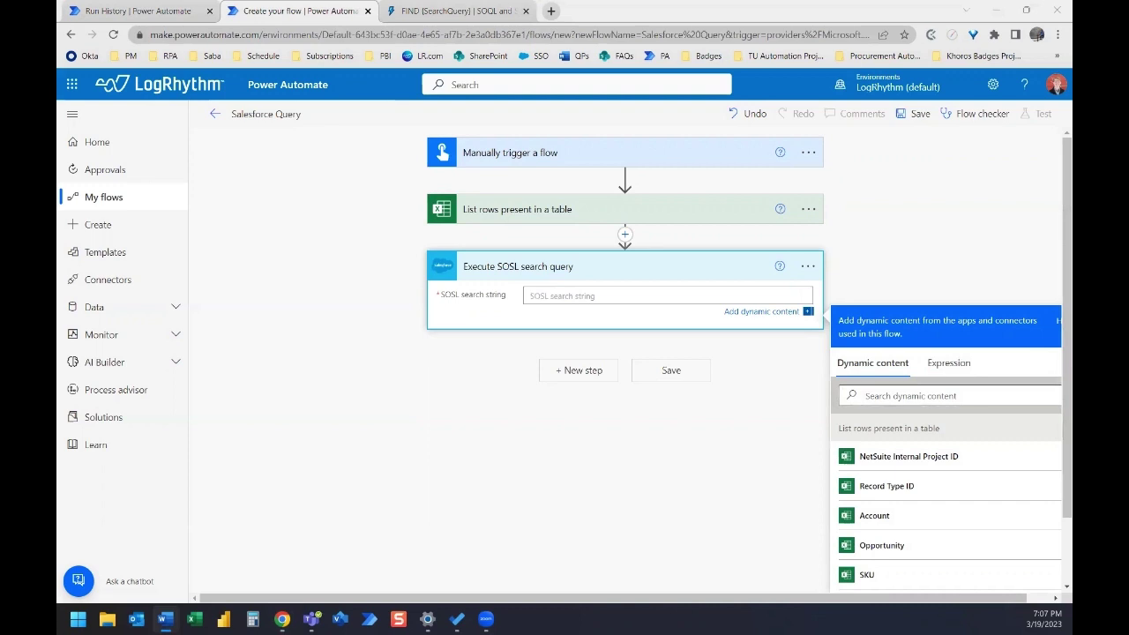
left_click(565, 297)
key("ctrl+v")
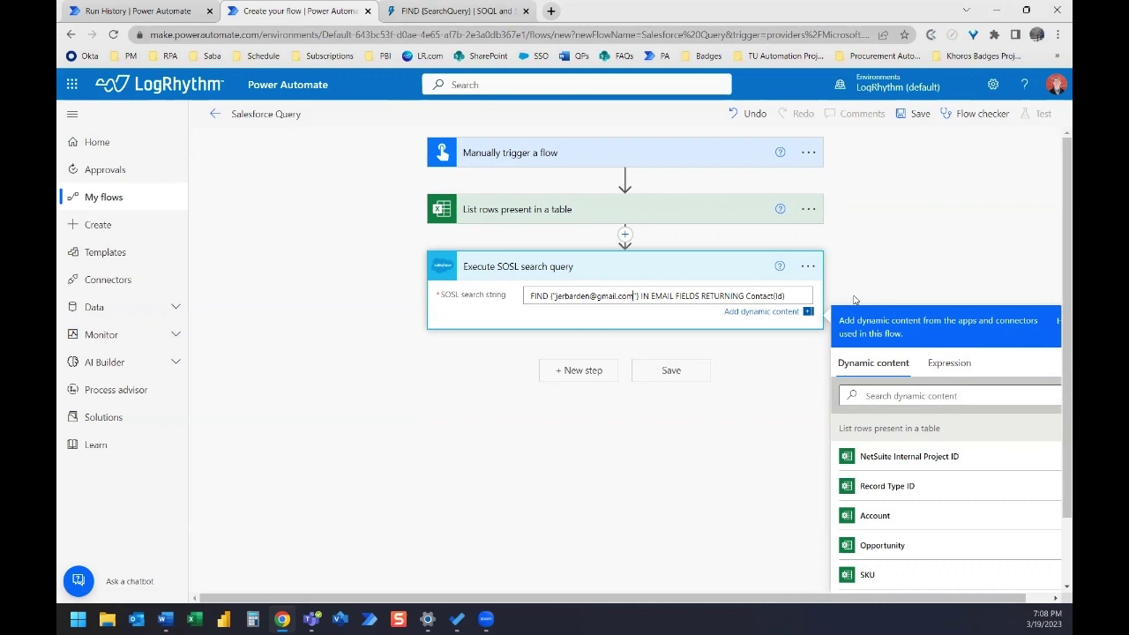
key("BackSpace")
key("BackSpace")
key("BackSpace")
key("BackSpace")
key("BackSpace")
key("BackSpace")
key("BackSpace")
key("BackSpace")
key("BackSpace")
key("BackSpace")
key("BackSpace")
key("BackSpace")
key("BackSpace")
key("BackSpace")
key("BackSpace")
key("BackSpace")
key("BackSpace")
key("BackSpace")
key("BackSpace")
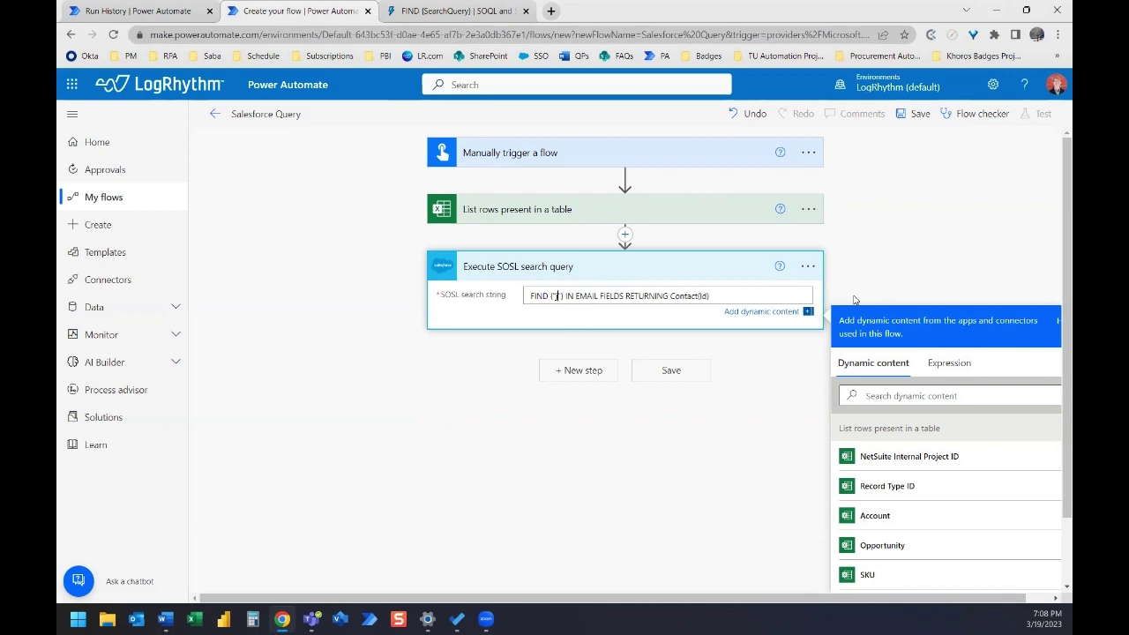
key("BackSpace")
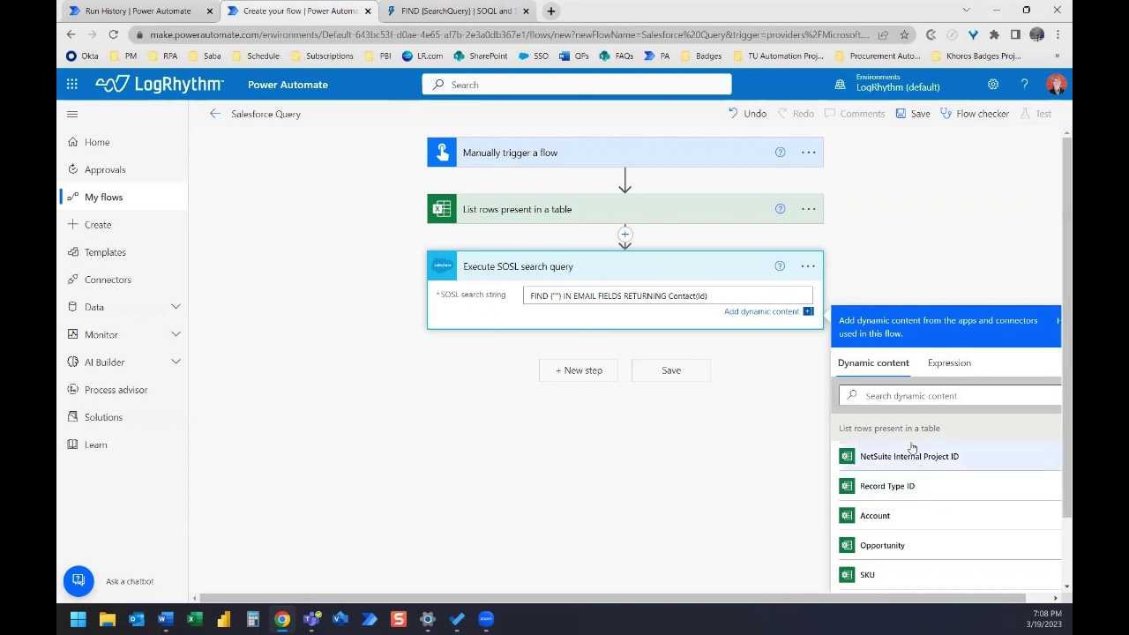
scroll(931, 516, "down", 3)
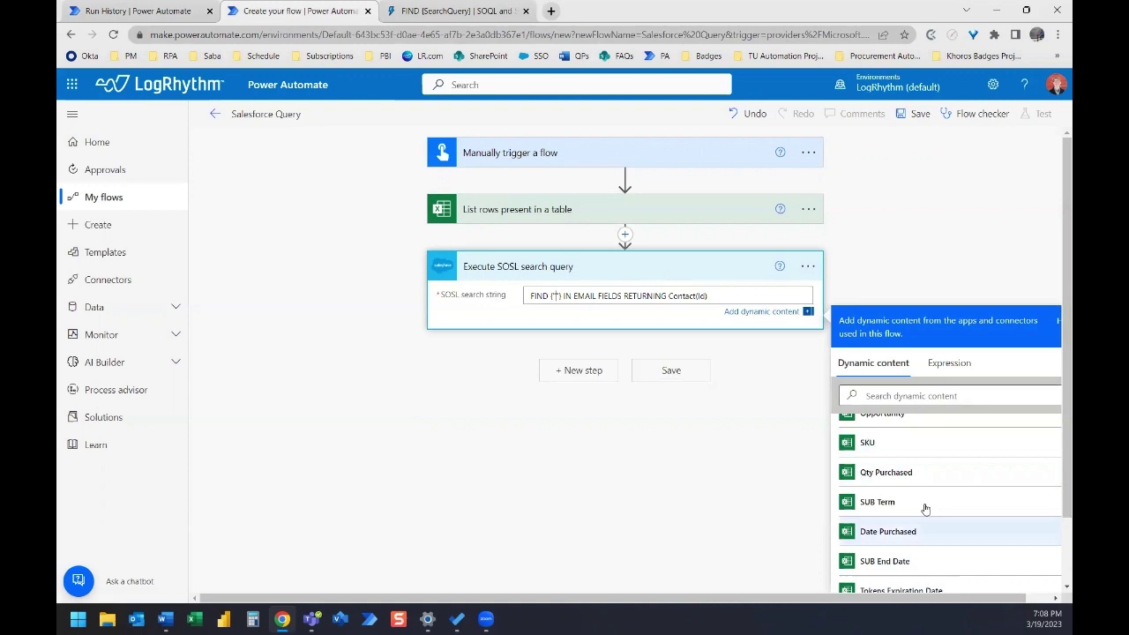
scroll(922, 506, "down", 3)
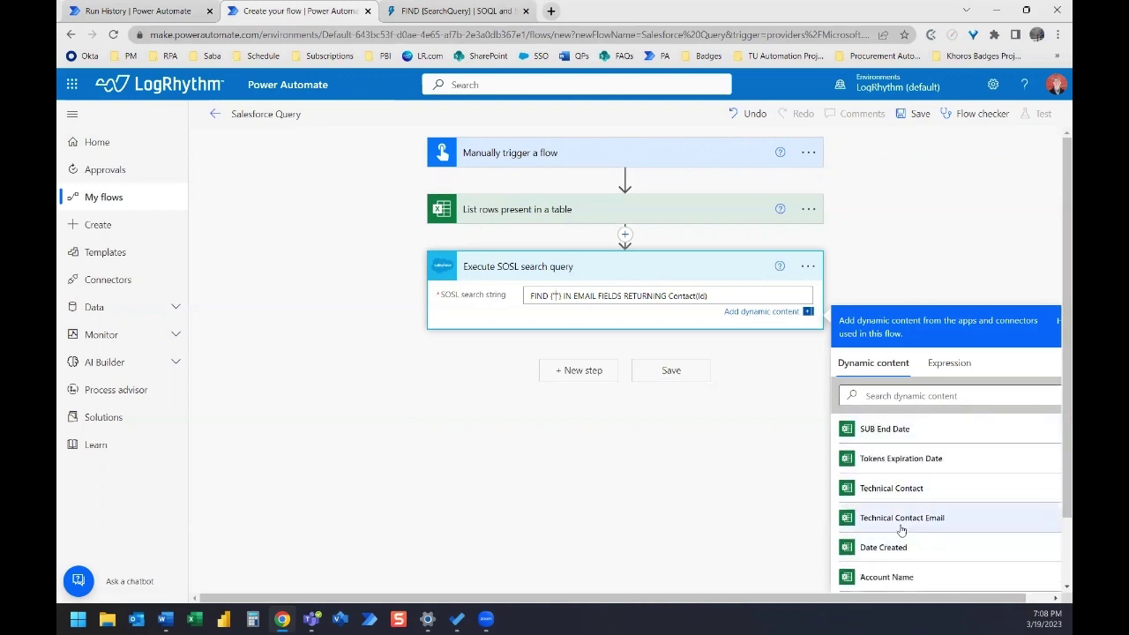
left_click(954, 518)
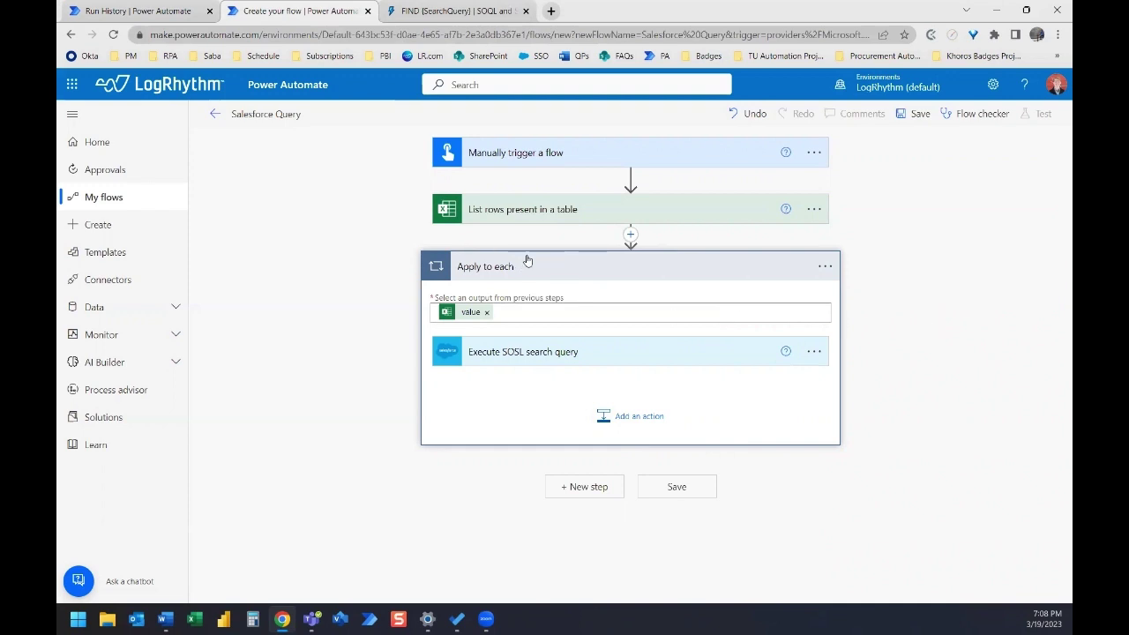
- Check the SOSL step inside the Apply to each loop over 'value' and save the flow
mouse_move(466, 319)
left_click(560, 355)
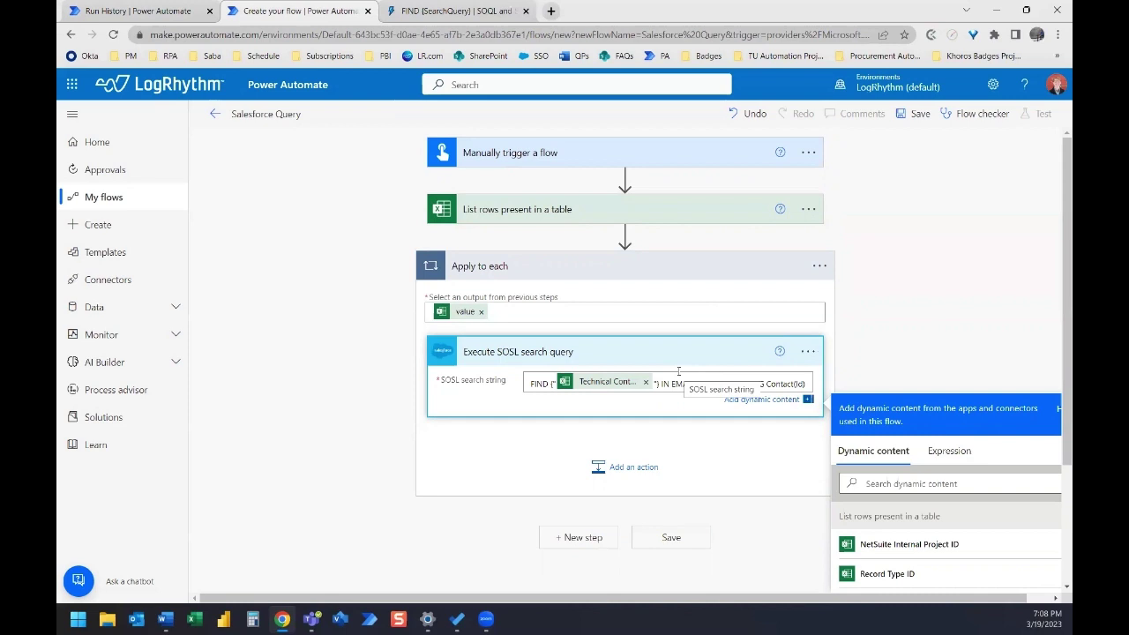
left_click(675, 540)
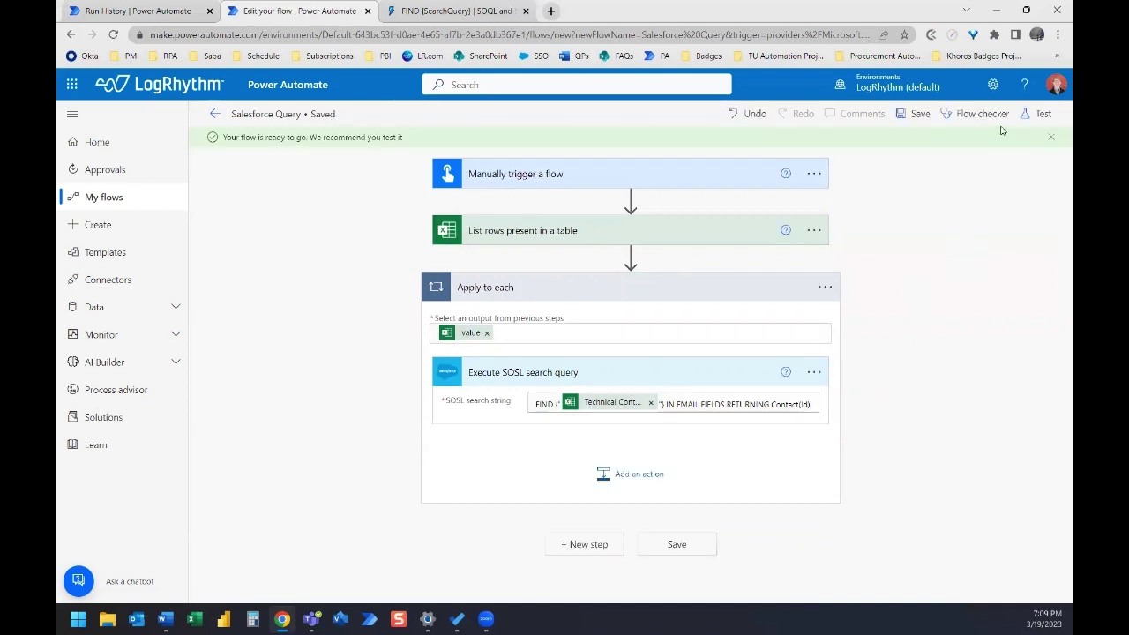
- Start a manual test run of the Salesforce Query flow, confirming the app connections
left_click(1040, 112)
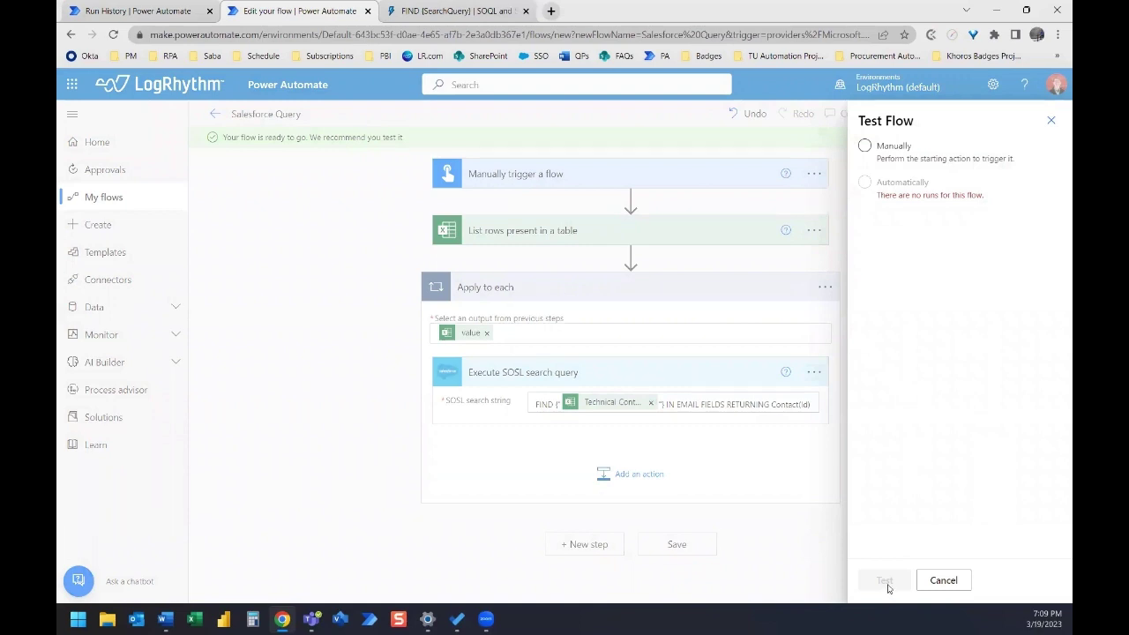
left_click(880, 155)
left_click(885, 581)
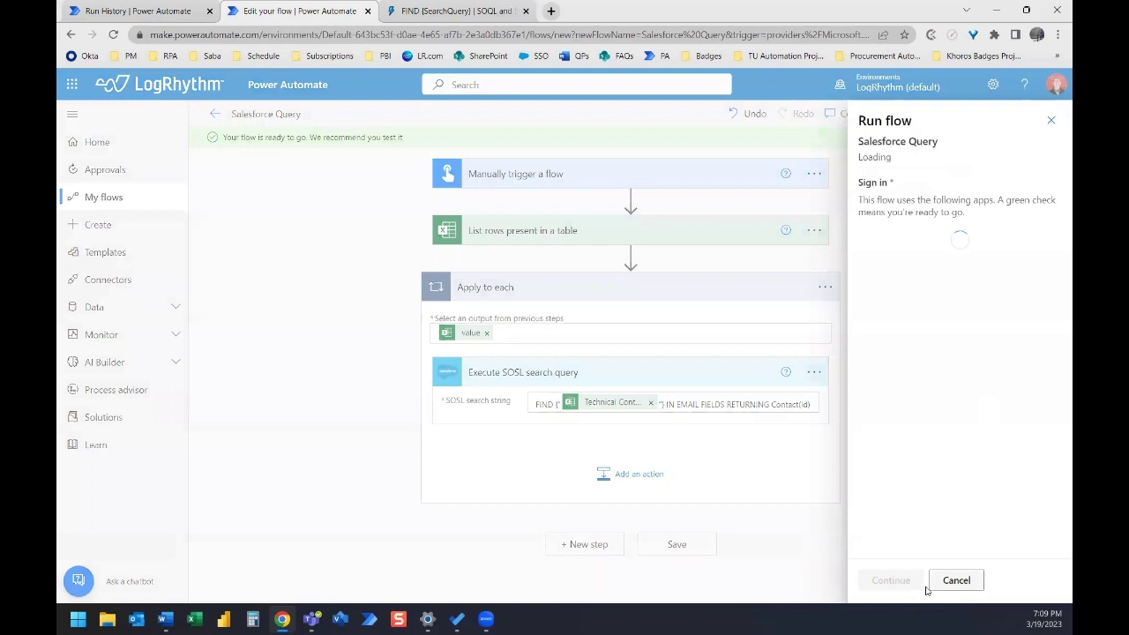
left_click(902, 586)
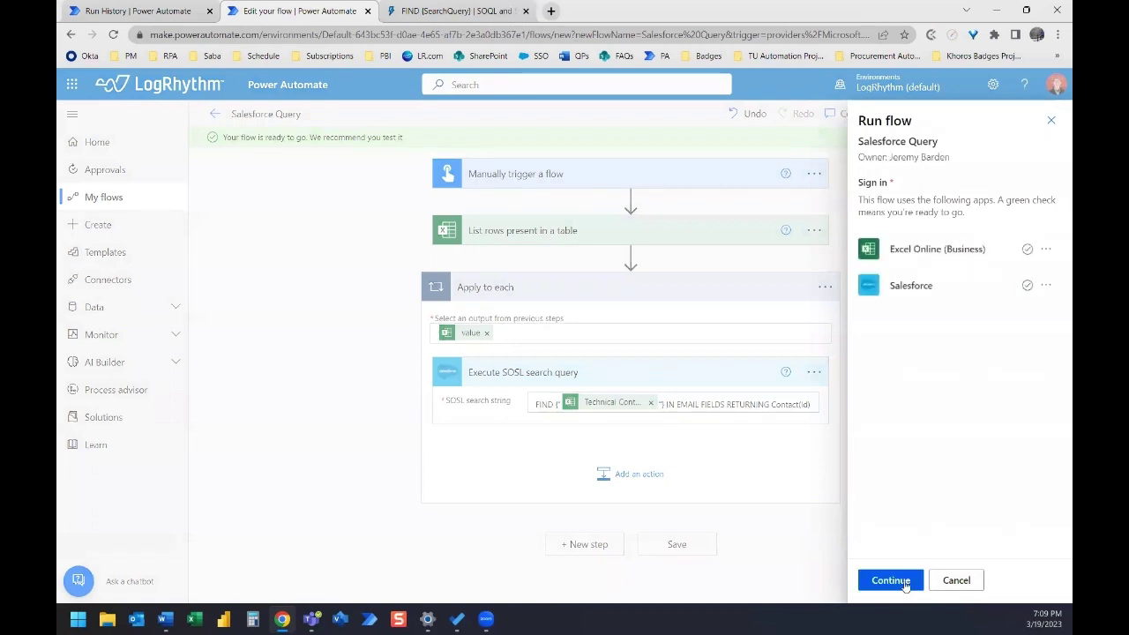
left_click(891, 580)
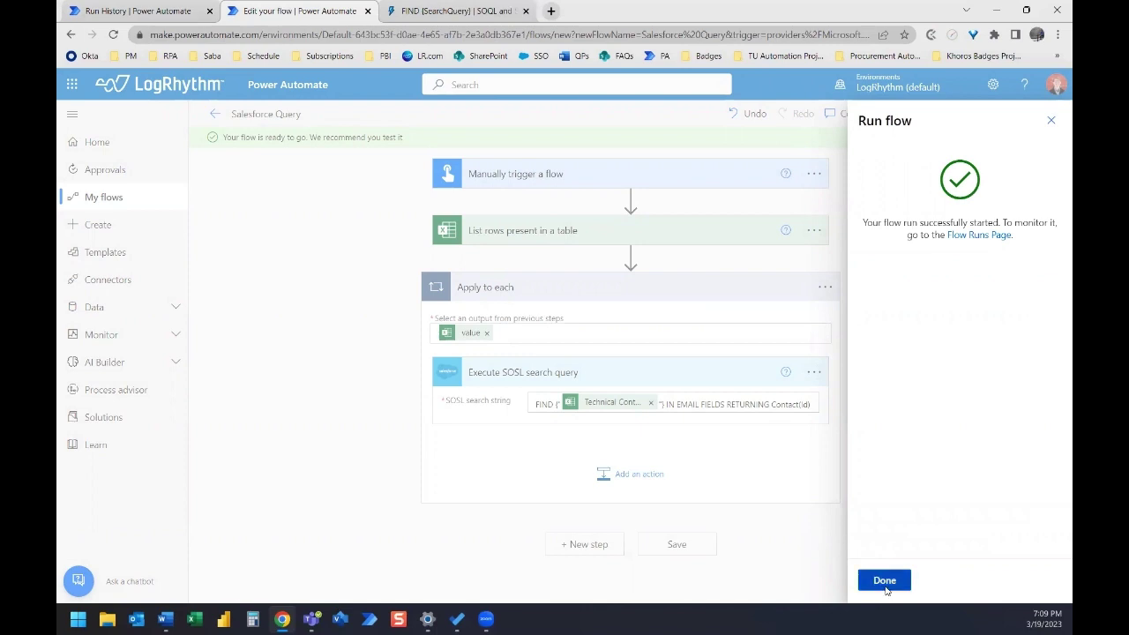
left_click(885, 581)
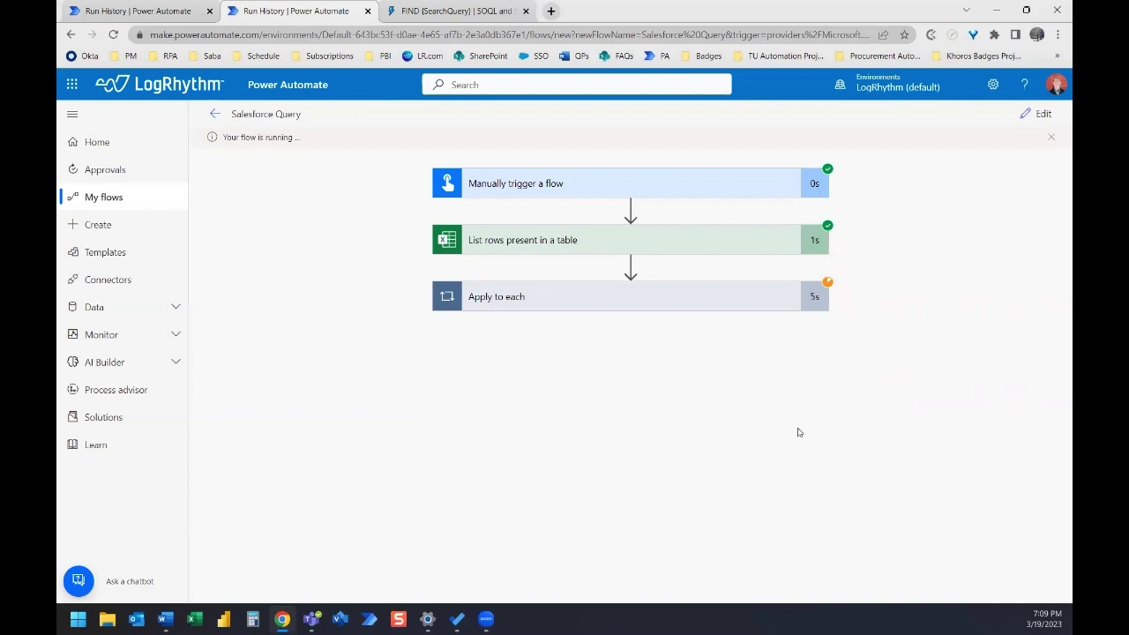
- Inspect the Contact Id returned in the first iteration's searchRecords, then view iteration 2
left_click(620, 301)
left_click(602, 374)
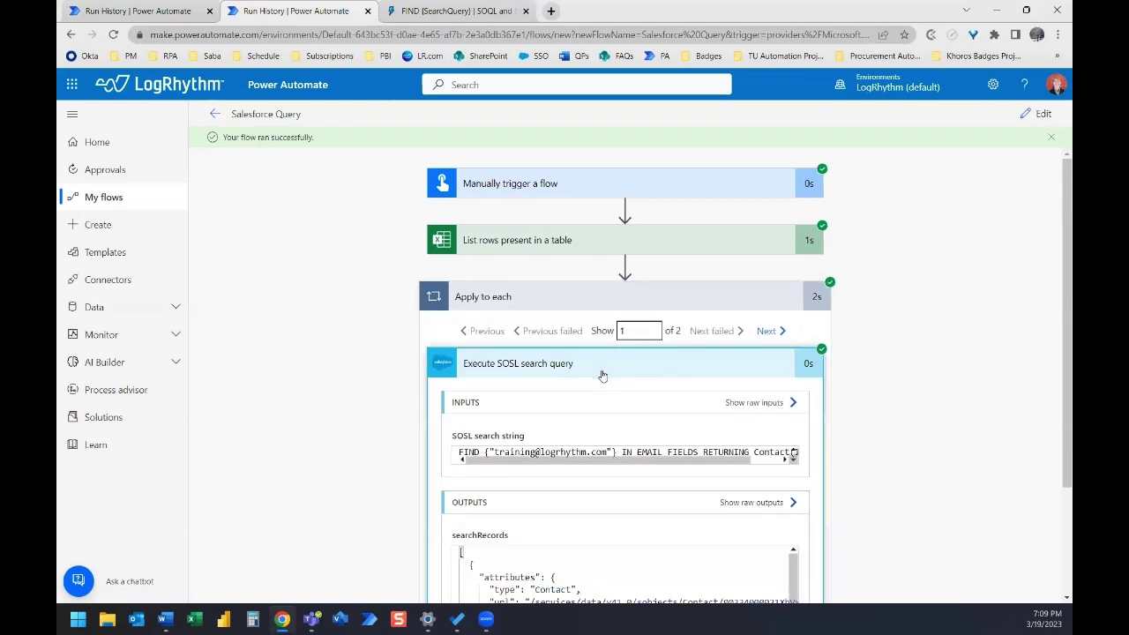
scroll(710, 397, "down", 1)
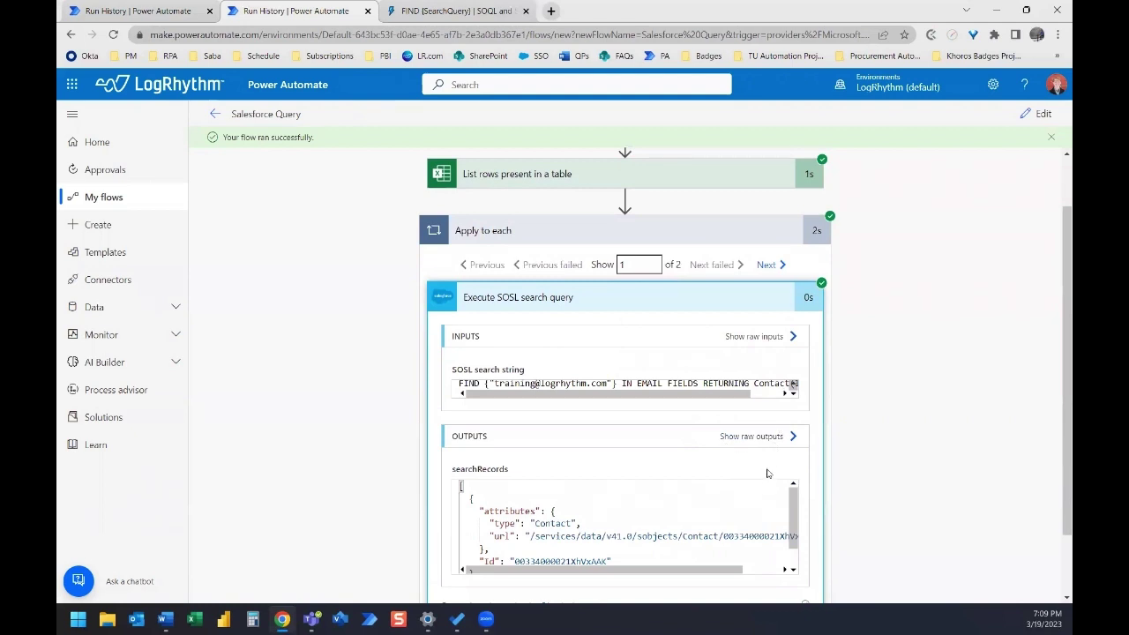
scroll(769, 473, "down", 1)
scroll(795, 434, "down", 1)
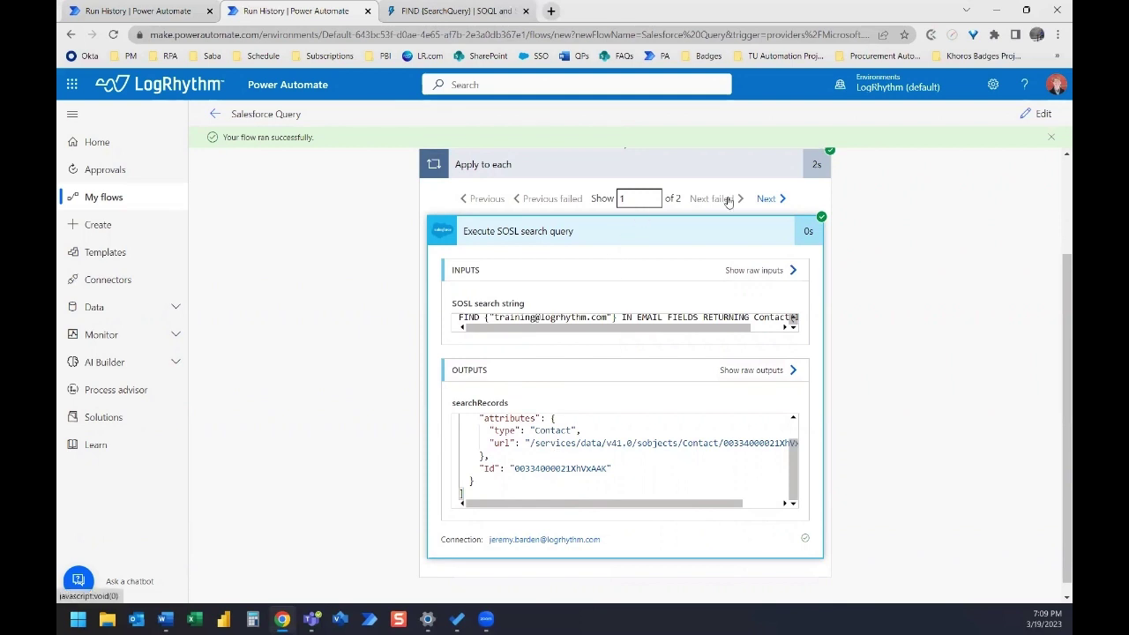
double_click(546, 467)
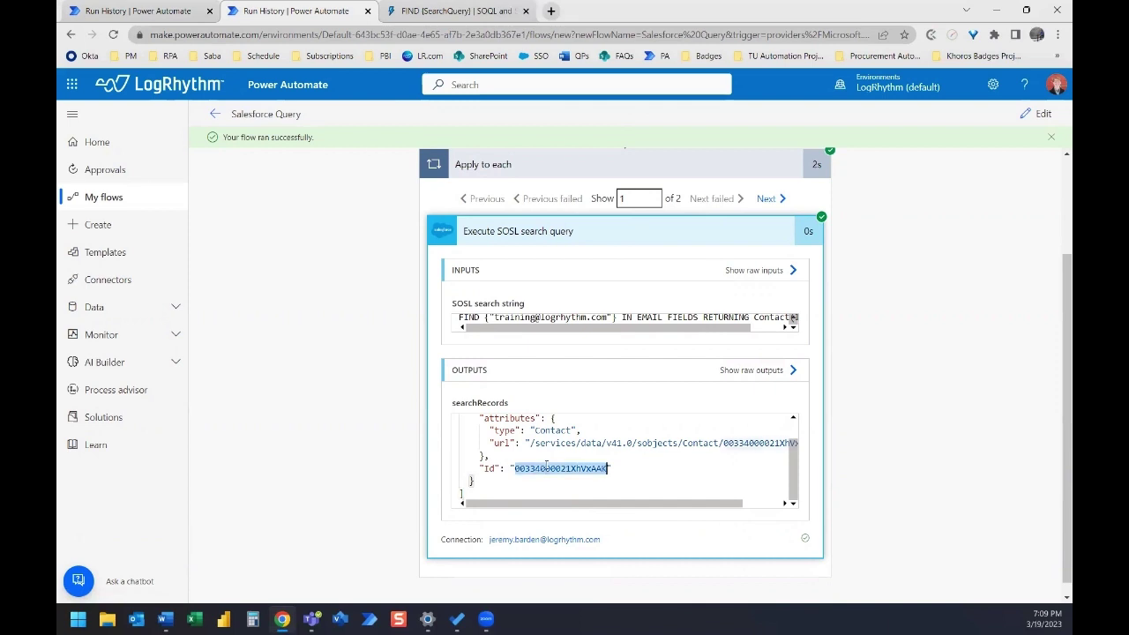
left_click(775, 199)
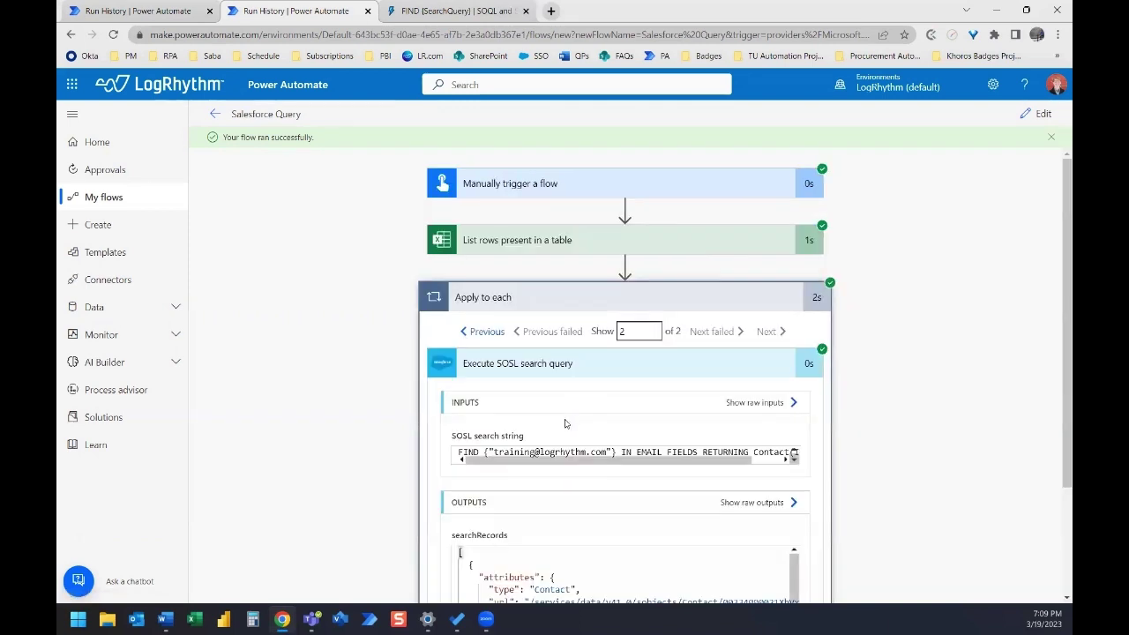
scroll(571, 447, "down", 3)
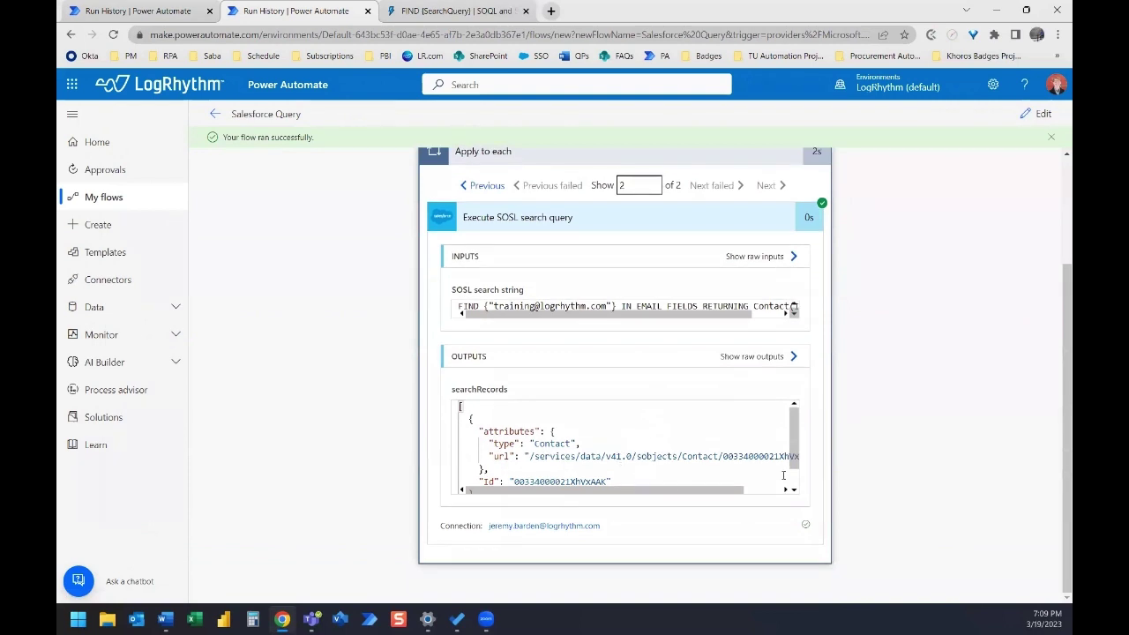
left_click_drag(794, 437, 794, 455)
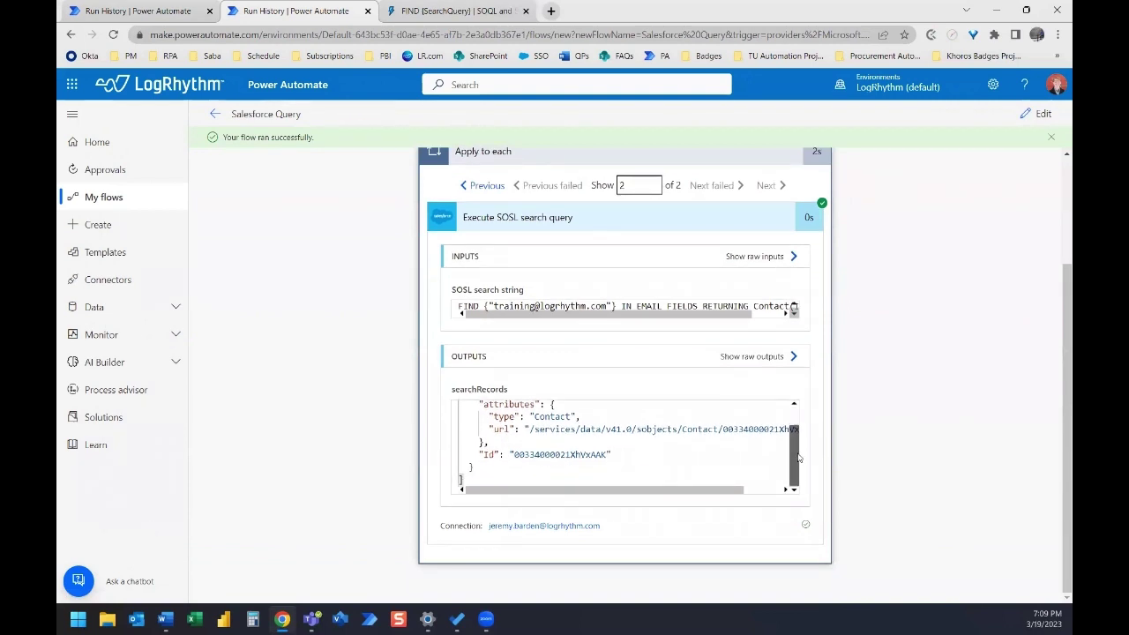
double_click(544, 454)
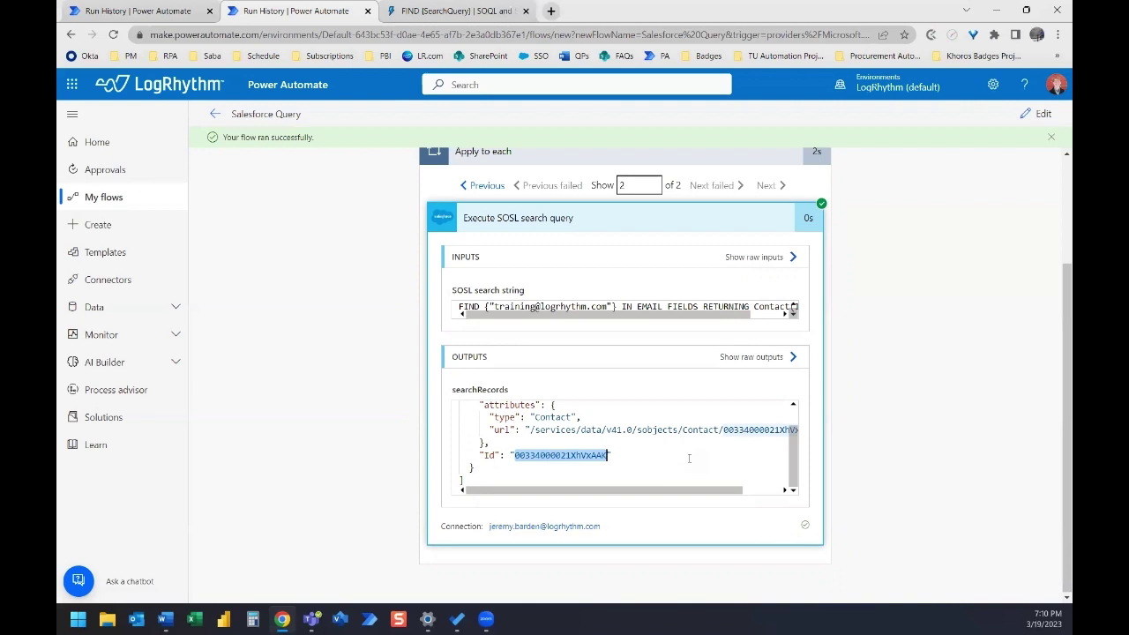
scroll(989, 309, "up", 2)
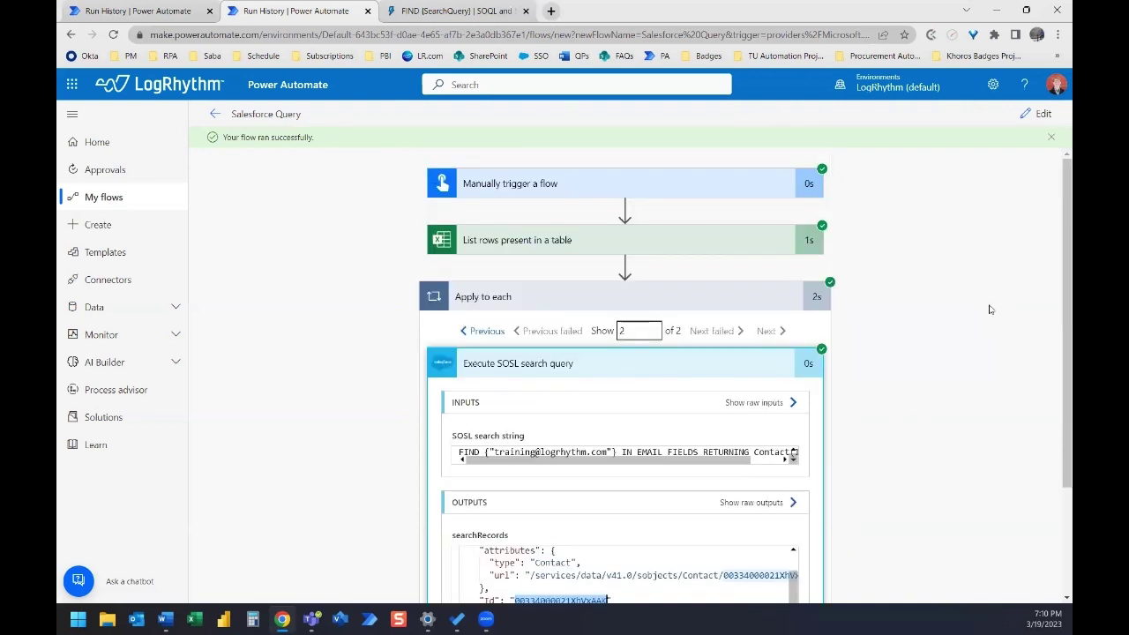